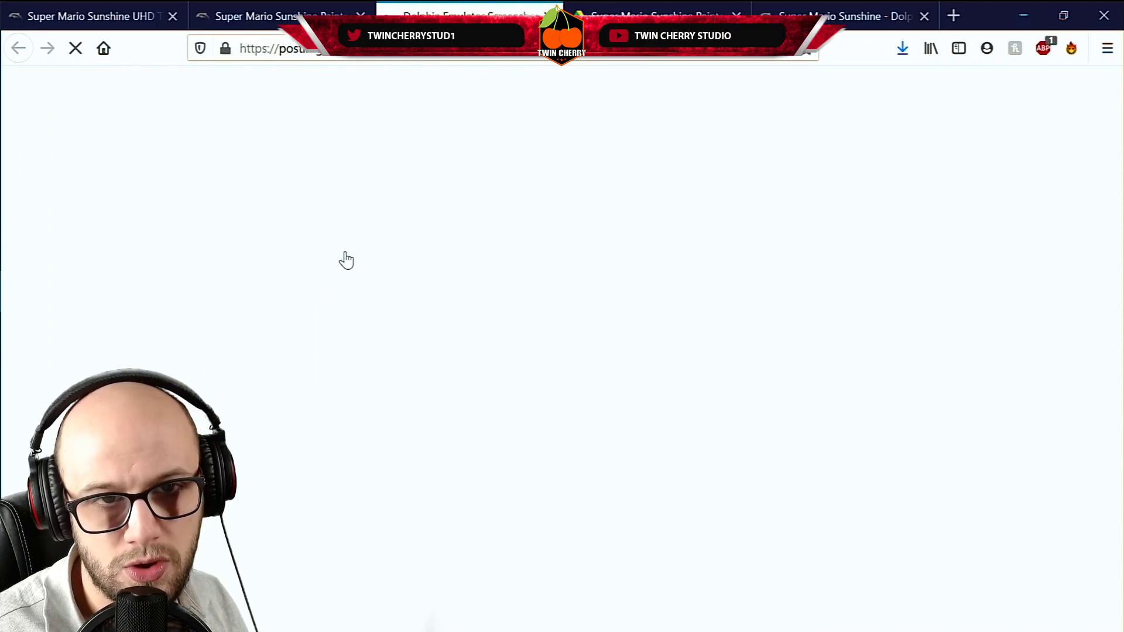
Examine the Painted Edition's Delfino Plaza screenshot and the in-game screenshots in the Super Mario Sunshine UHD Texture Pack thread
scroll(403, 267, down, 3)
scroll(403, 267, up, 3)
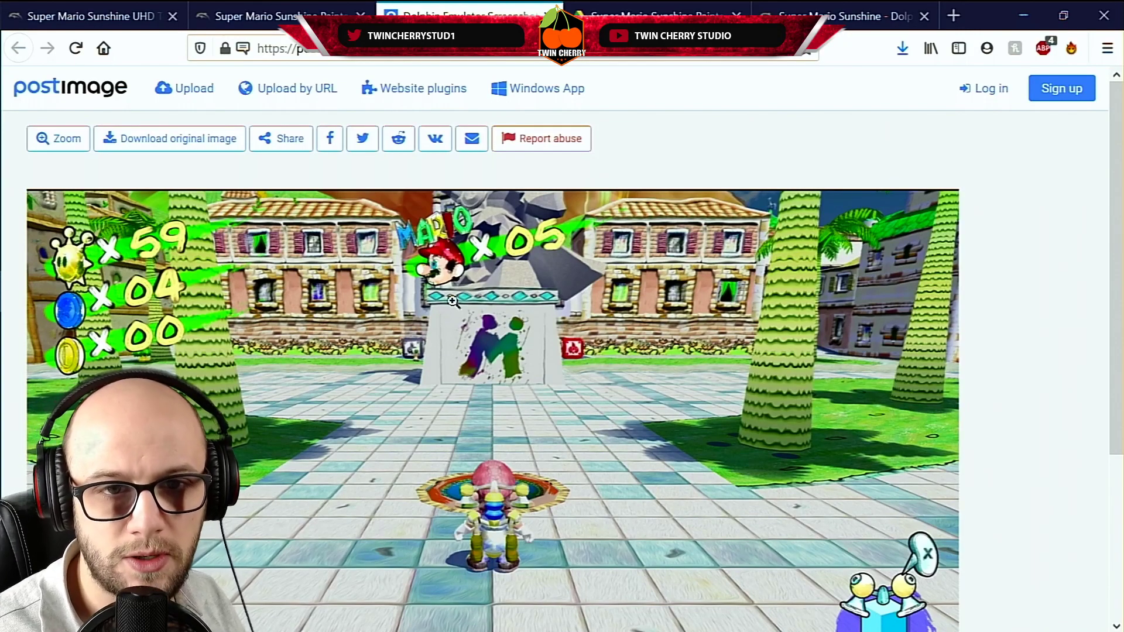
click(237, 17)
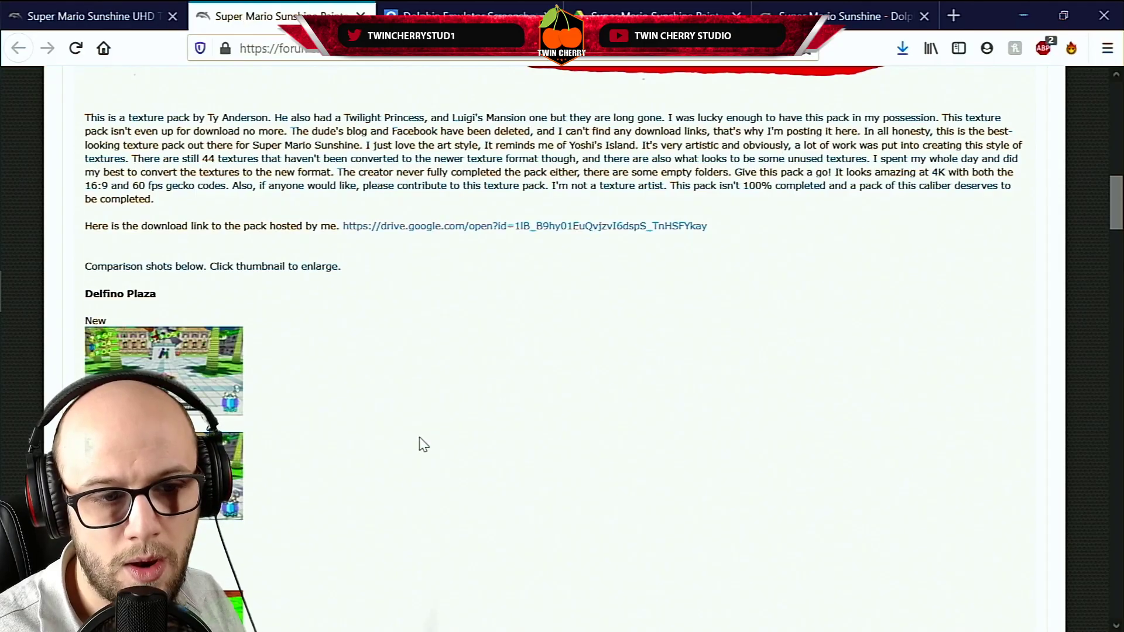
scroll(420, 444, up, 10)
click(77, 18)
scroll(266, 315, down, 20)
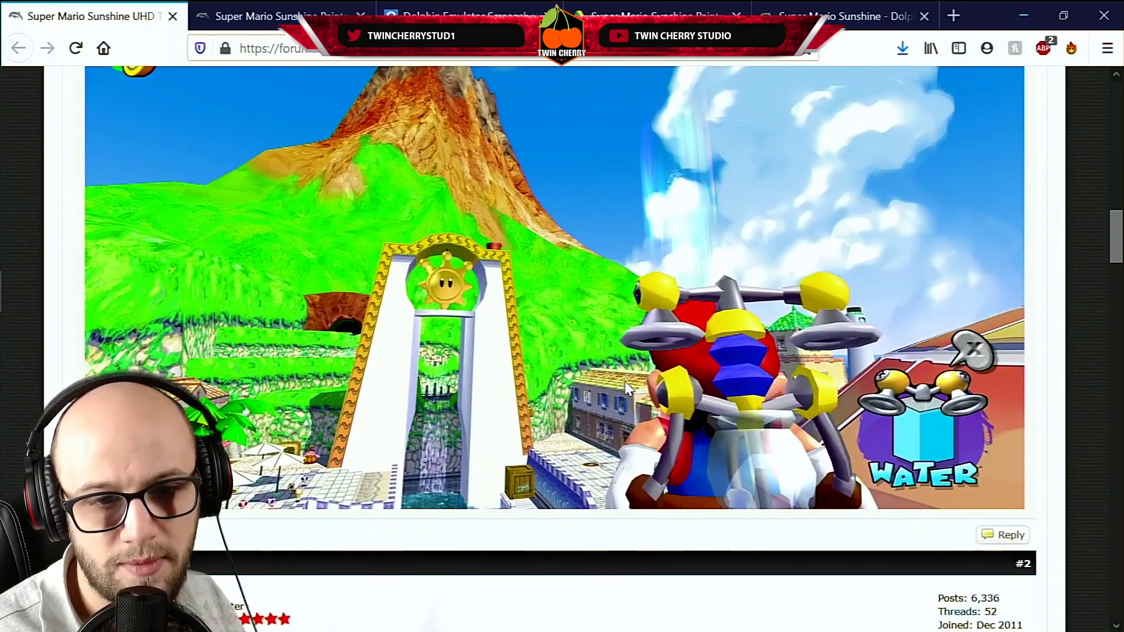
scroll(624, 379, down, 3)
scroll(624, 380, up, 5)
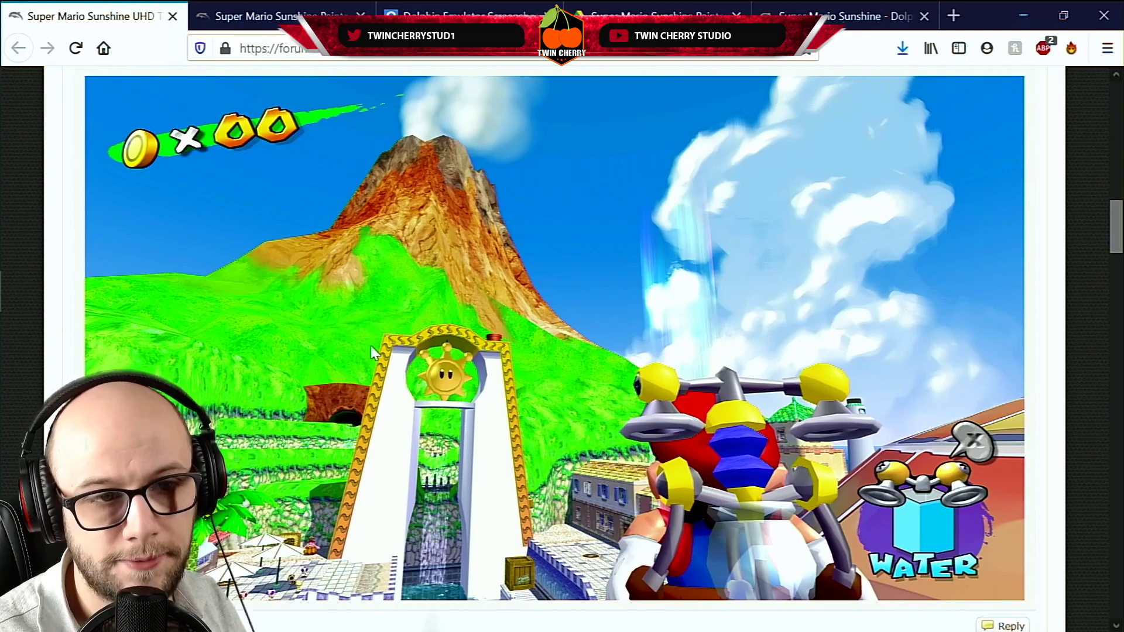
scroll(371, 346, up, 20)
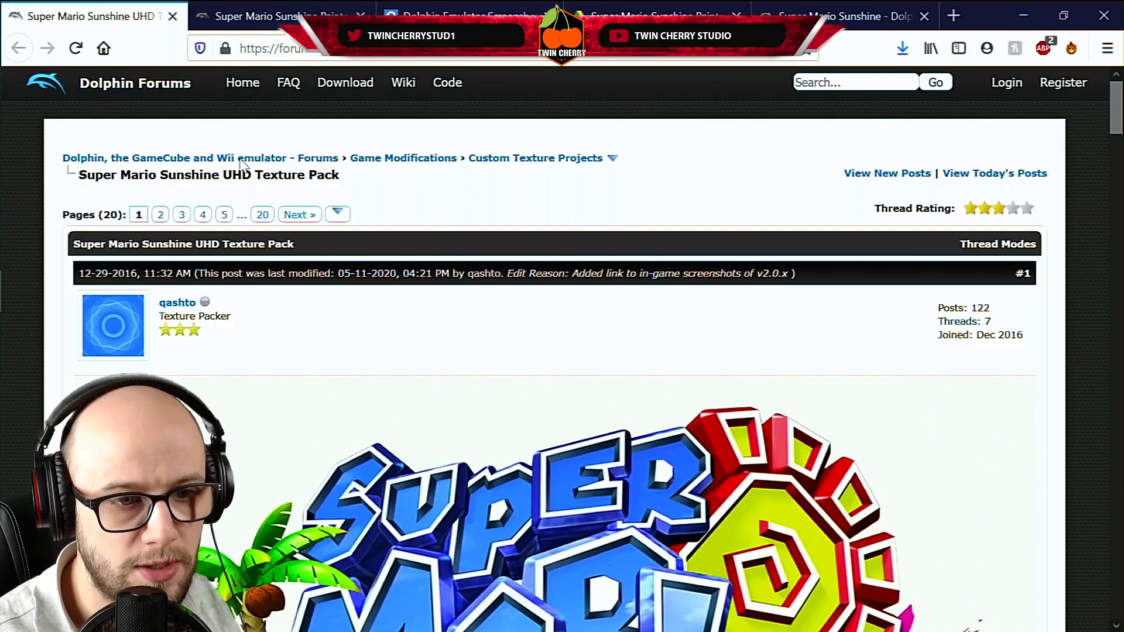
Download the May 10th 2020 release of the UHD texture pack from the forum thread, saving the file GMS.7z
scroll(340, 206, down, 6)
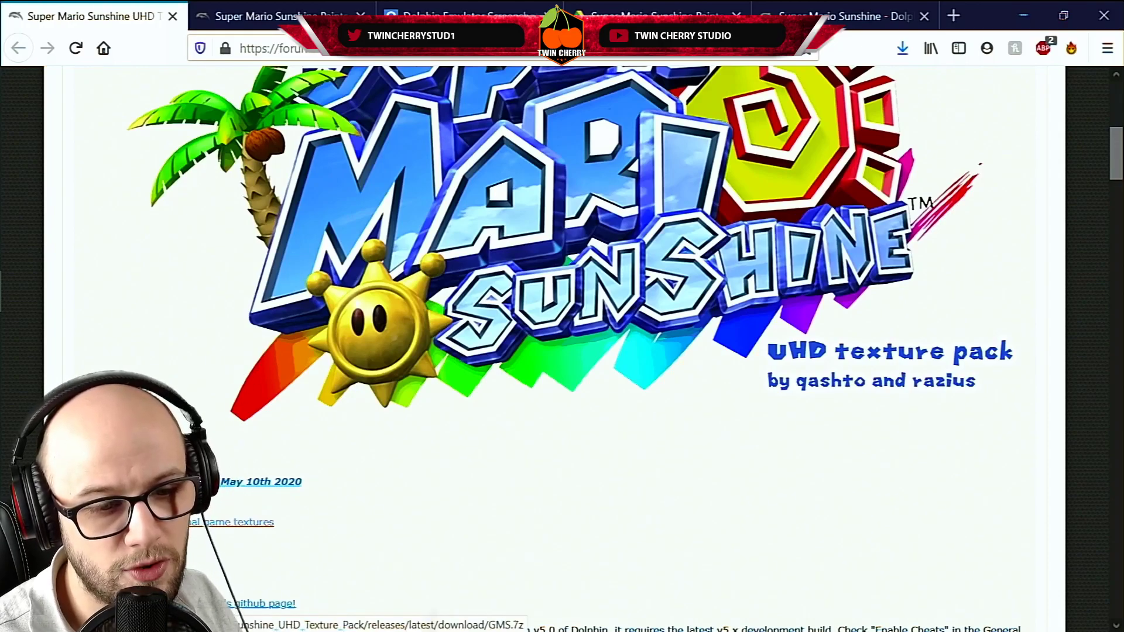
click(242, 485)
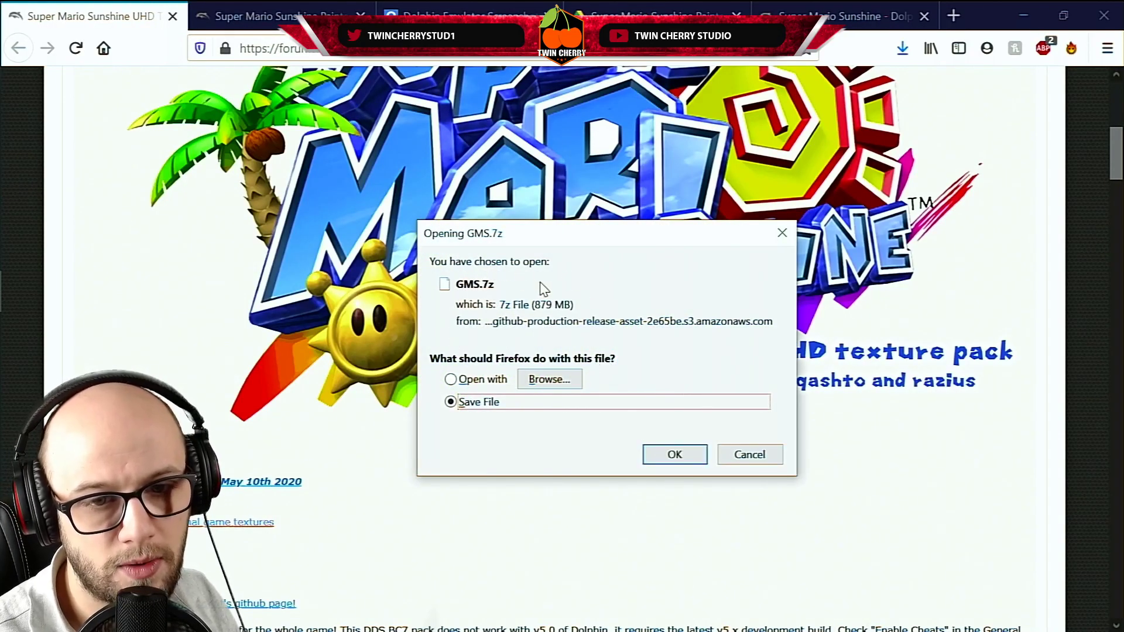
click(662, 460)
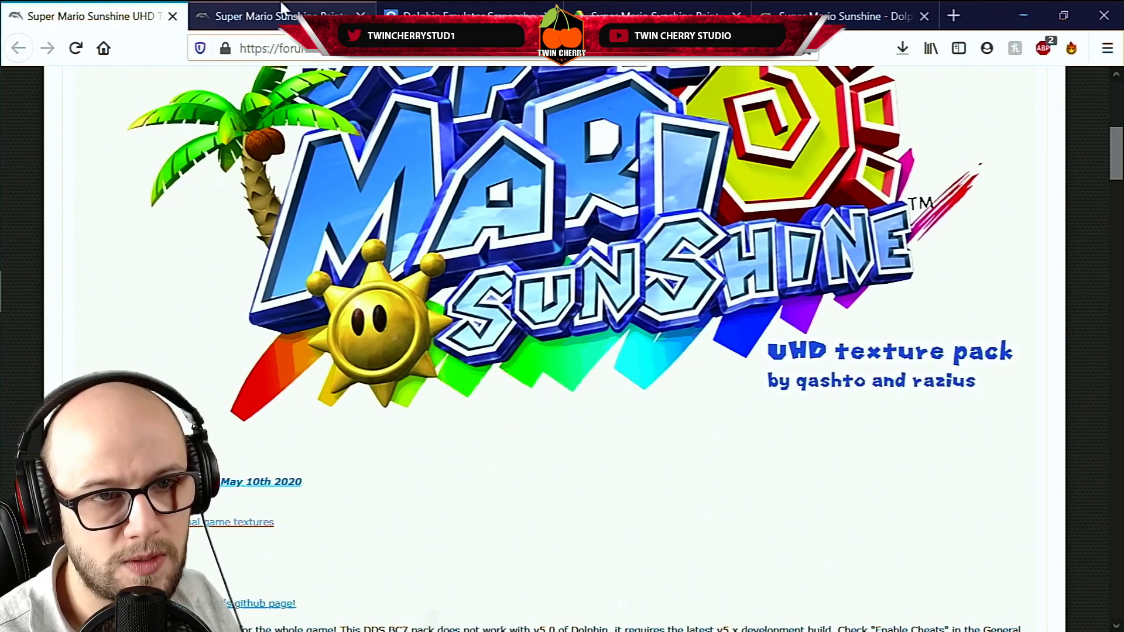
Open the Google Drive download link in the forum thread for the Super Mario Sunshine Painted Edition texture pack
click(256, 23)
scroll(328, 319, down, 5)
scroll(316, 316, up, 4)
scroll(316, 316, down, 2)
scroll(316, 316, down, 2)
scroll(316, 316, down, 7)
scroll(316, 316, up, 4)
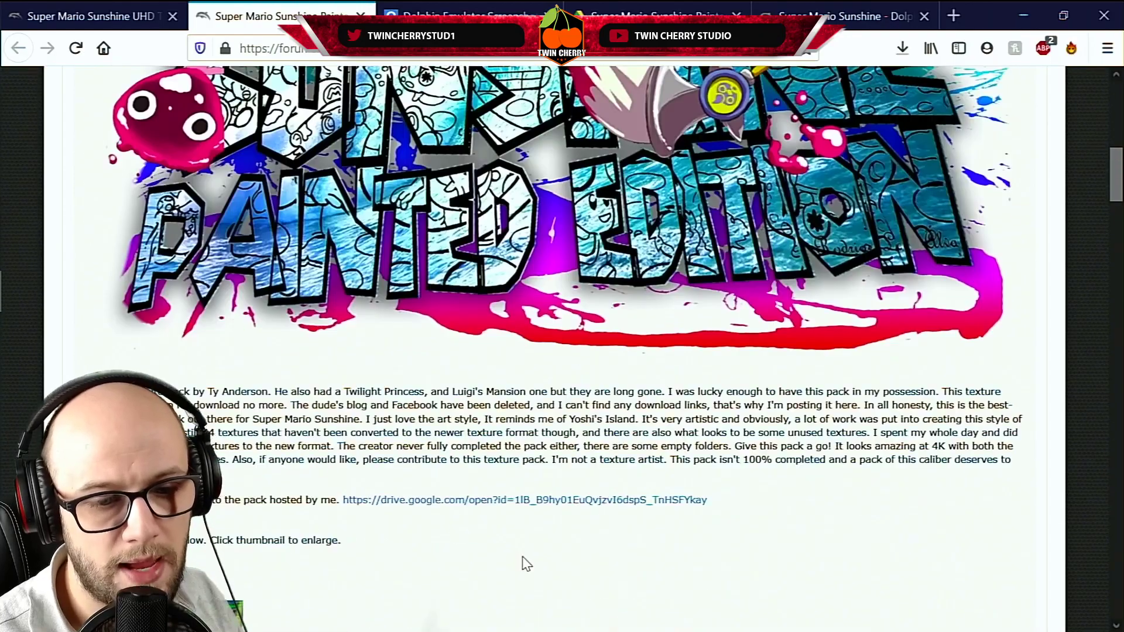
click(434, 501)
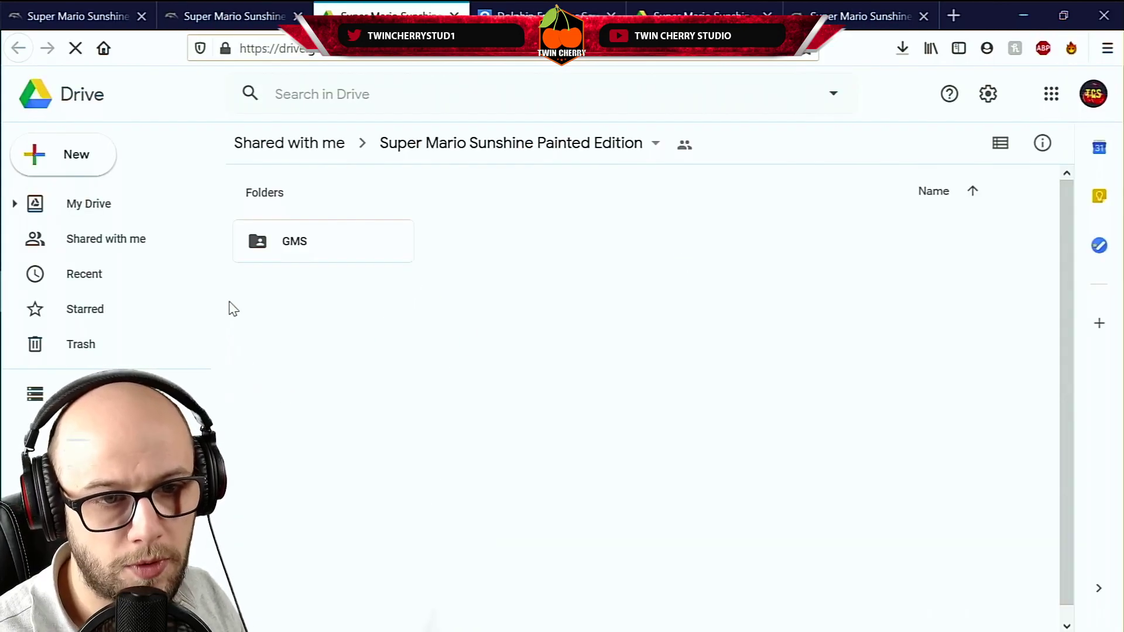
Download the GMS folder from the shared Super Mario Sunshine Painted Edition folder on Google Drive
right_click(313, 273)
click(297, 240)
right_click(296, 241)
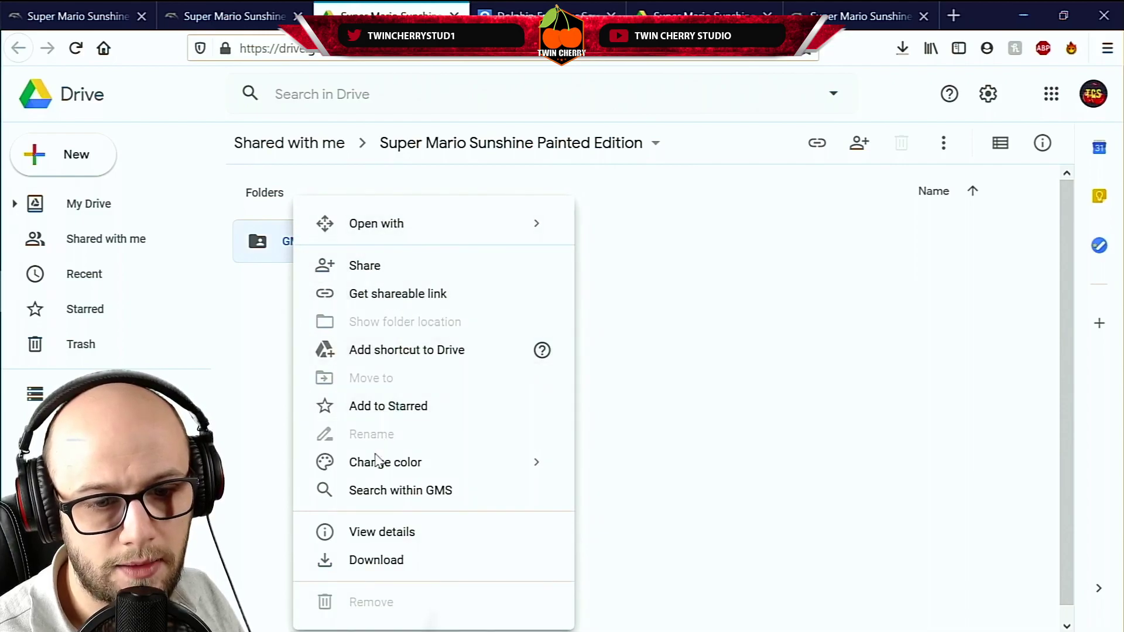
click(359, 572)
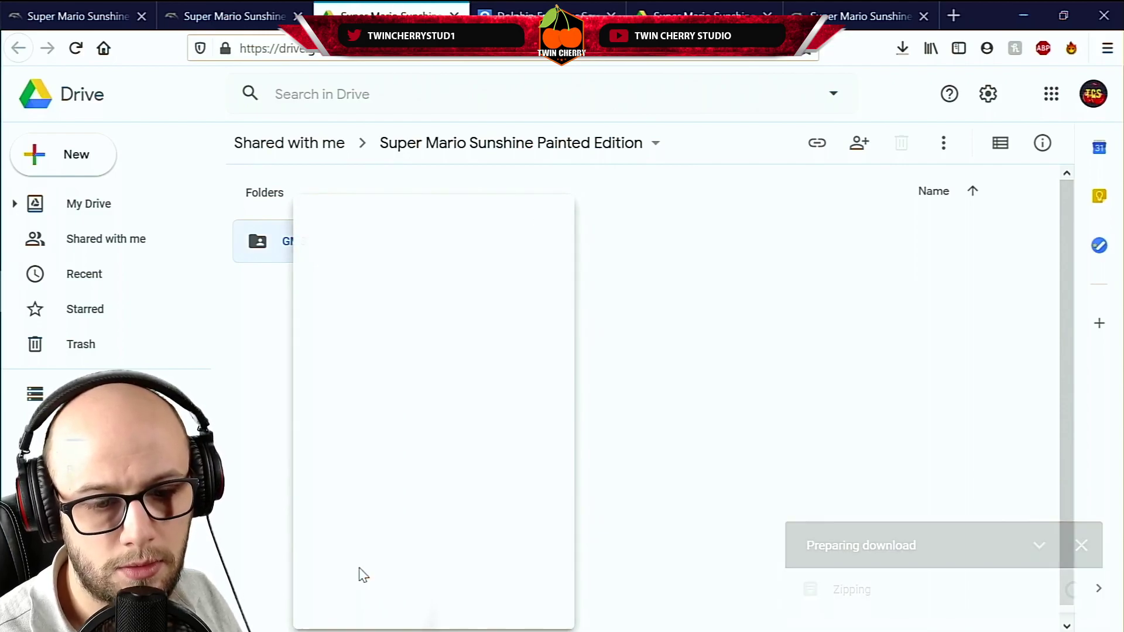
click(689, 457)
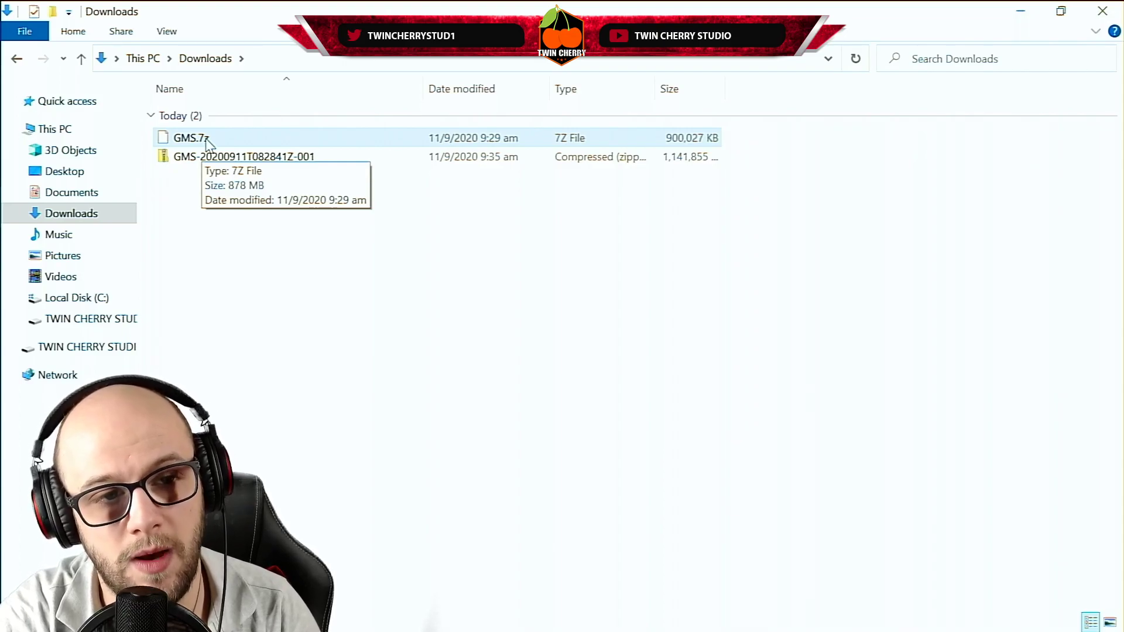
Extract GMS.7z in Downloads with 7-Zip into its own GMS folder
click(217, 143)
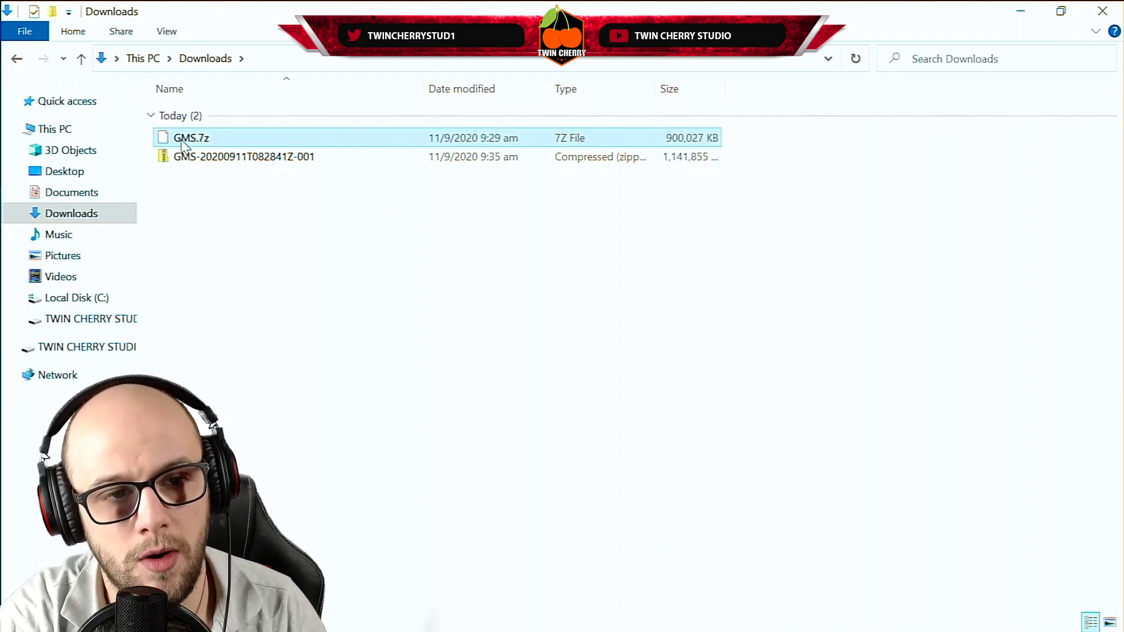
right_click(183, 145)
mouse_move(234, 172)
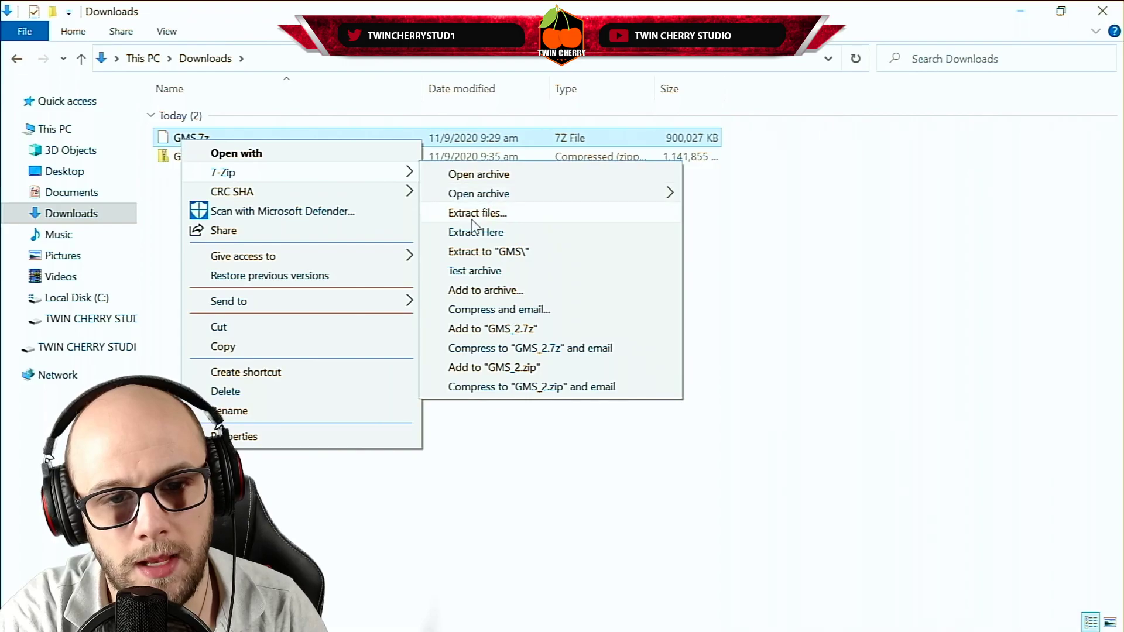
click(478, 253)
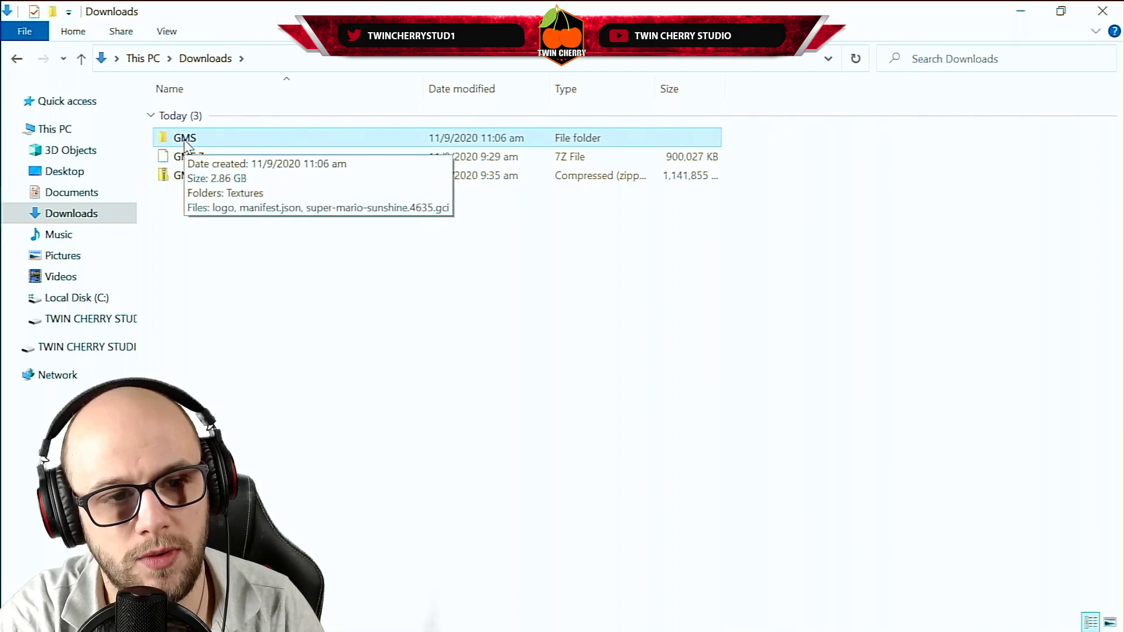
Copy the extracted GMS folder from Downloads into Documents > Dolphin Emulator > Load > Textures
right_click(192, 142)
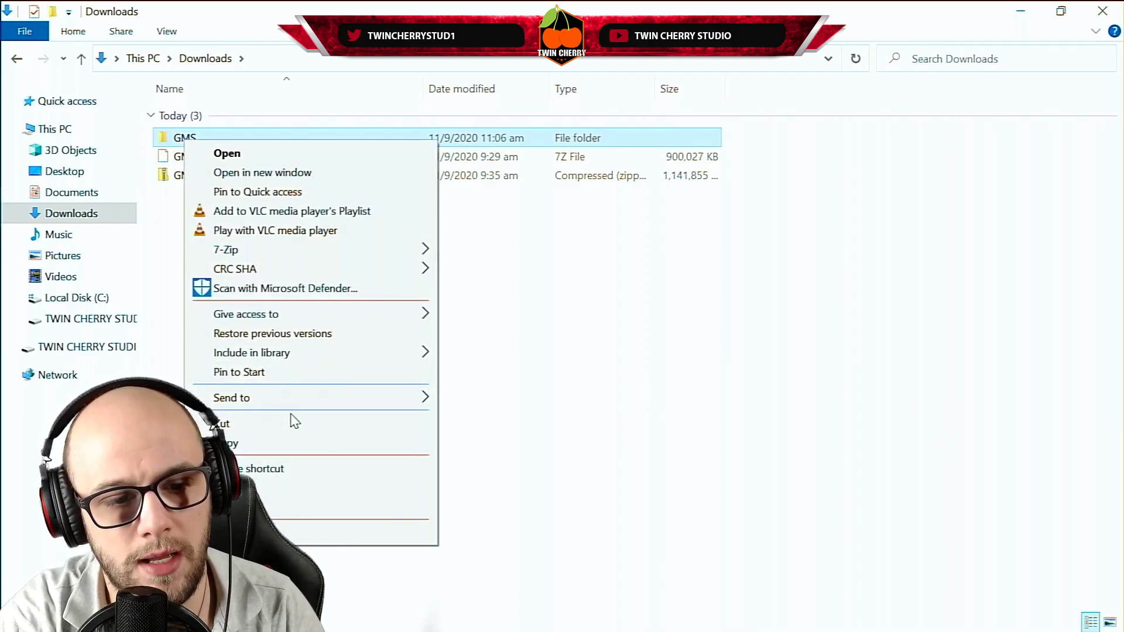
click(262, 442)
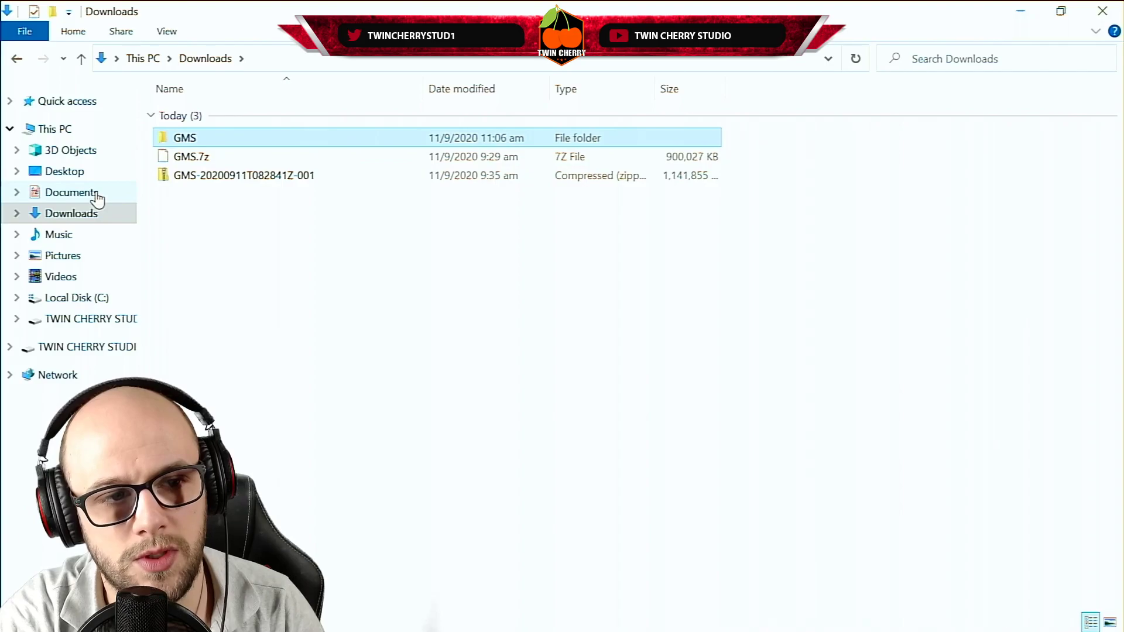
click(70, 193)
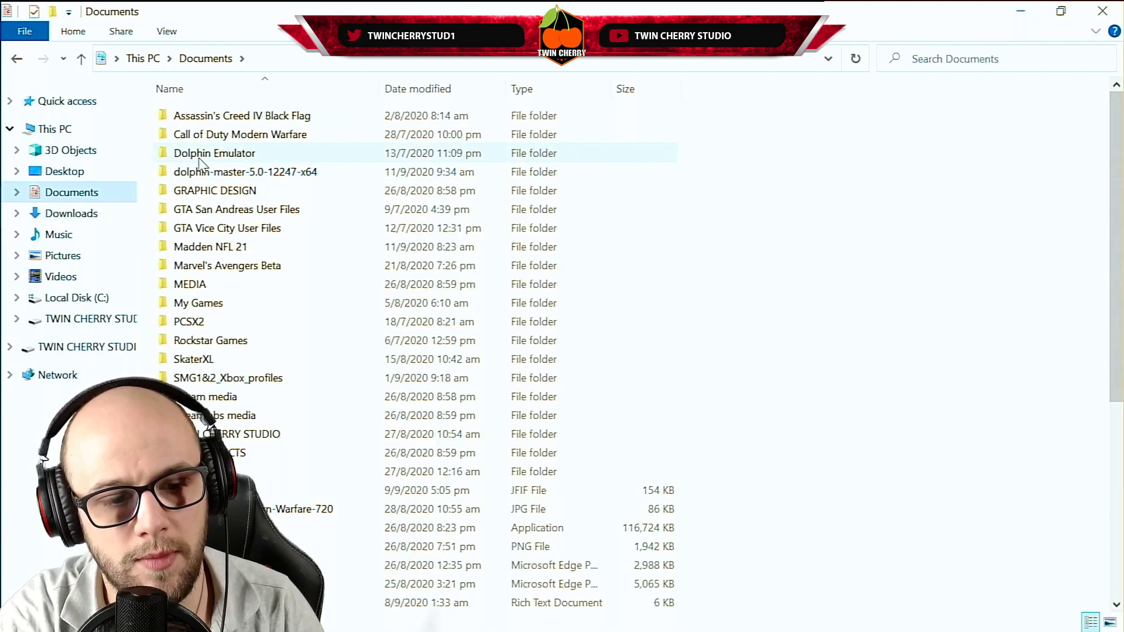
double_click(201, 157)
double_click(185, 229)
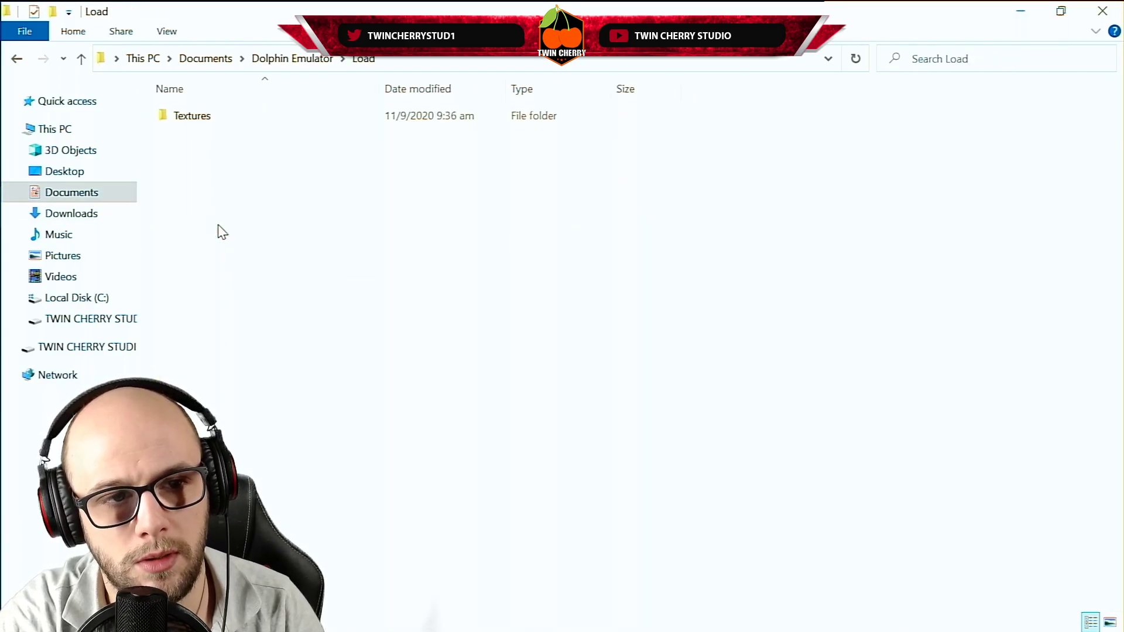
double_click(258, 121)
right_click(251, 184)
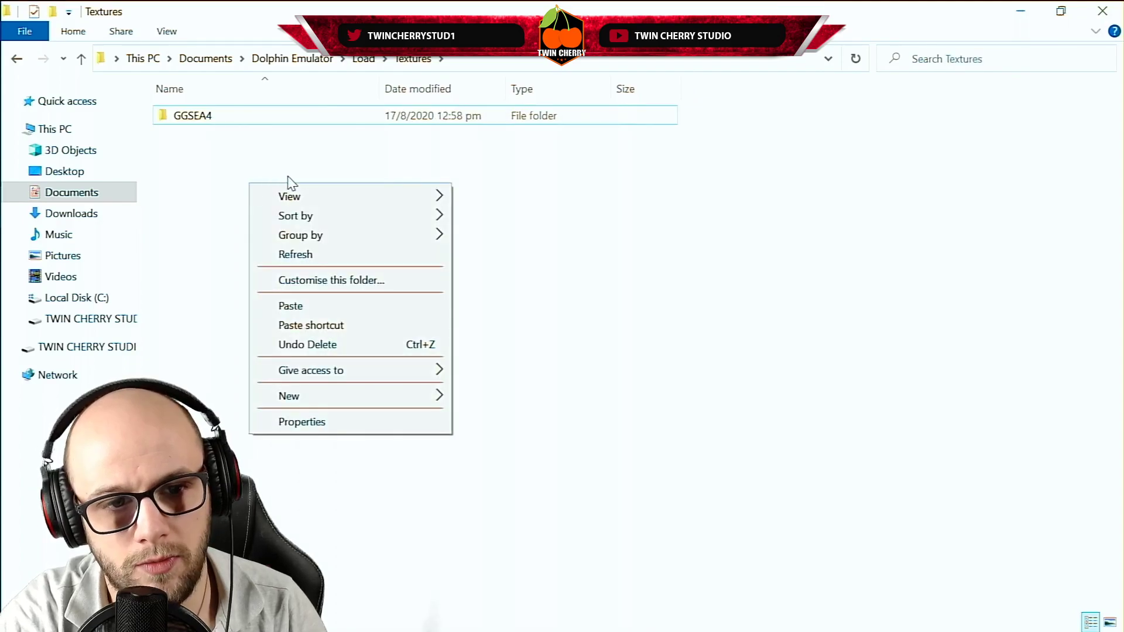
click(381, 312)
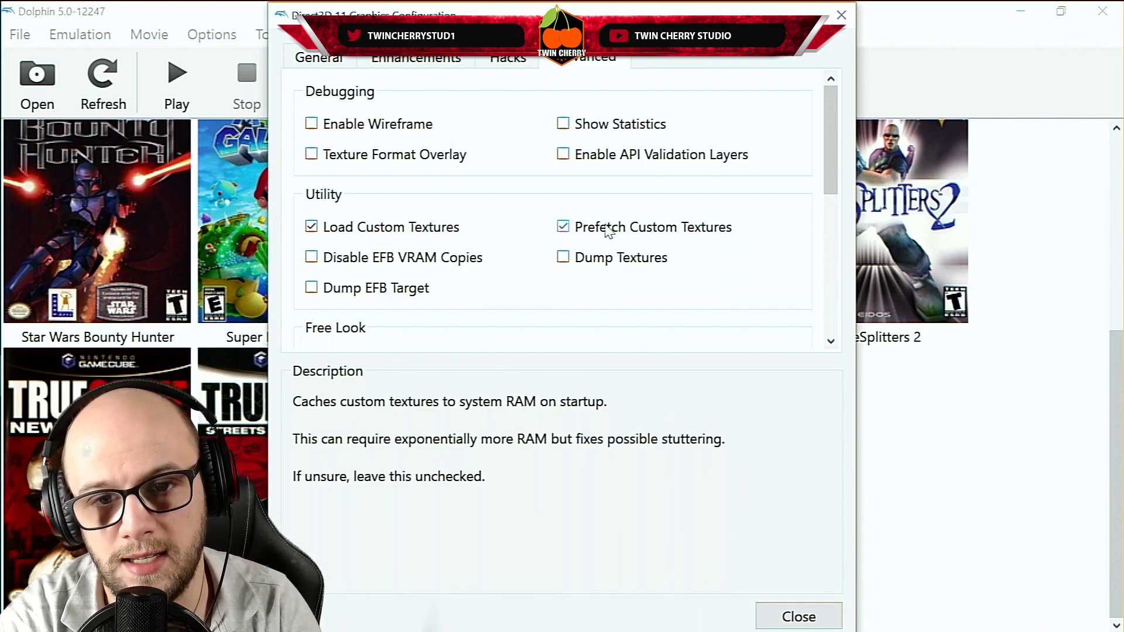
Go past the Super Mario Sunshine title screen and switch Load Custom Textures off and on again to compare the textures
click(798, 617)
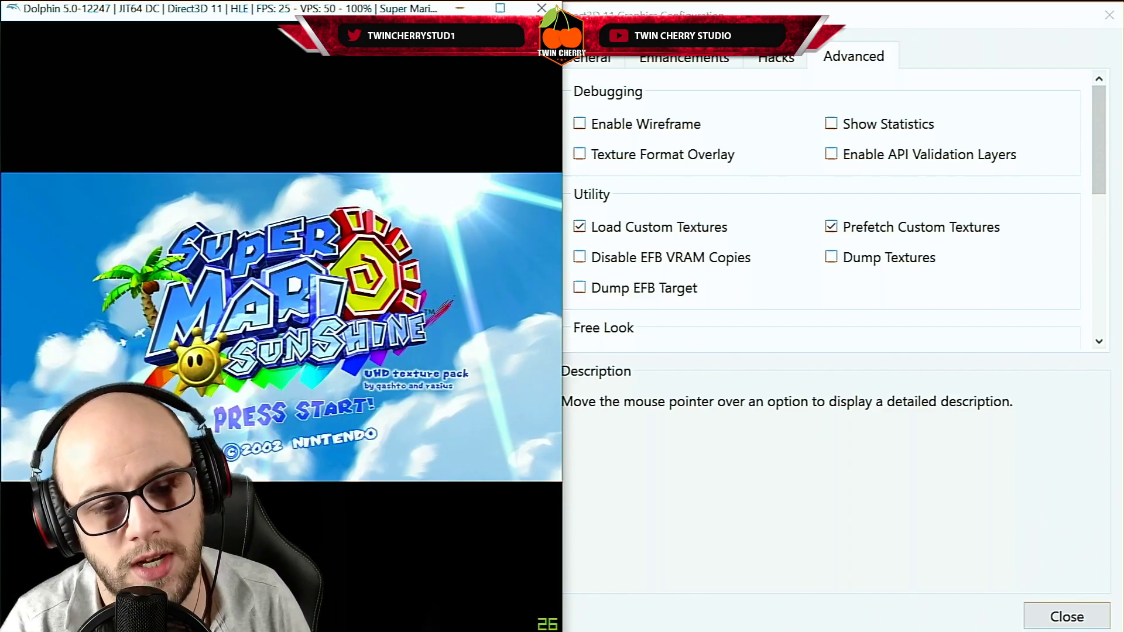
key(Return)
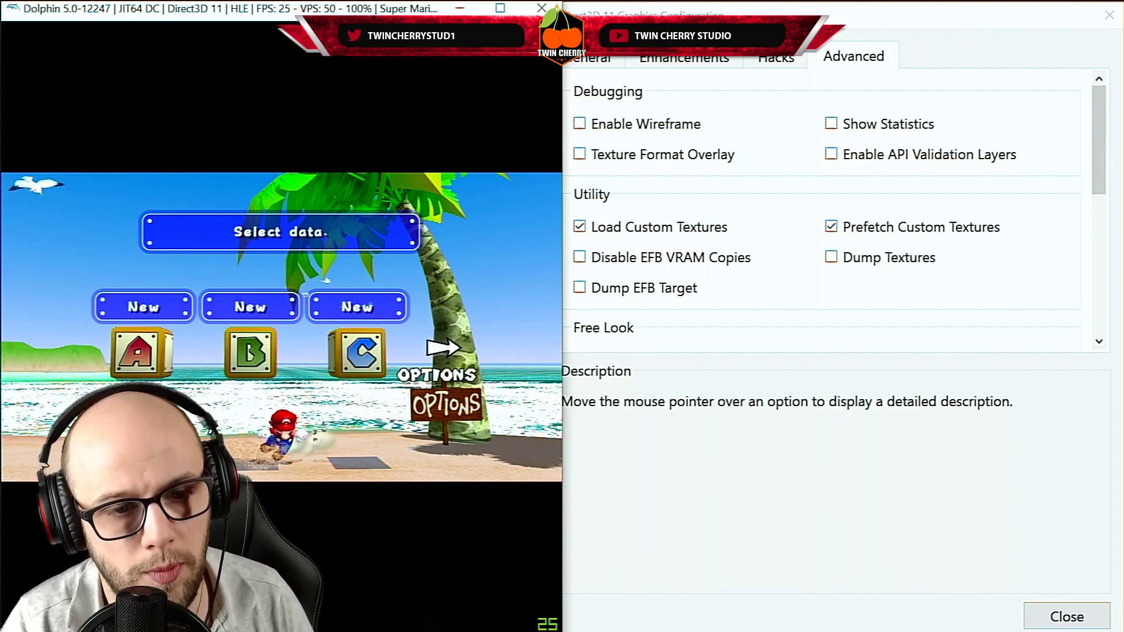
click(580, 228)
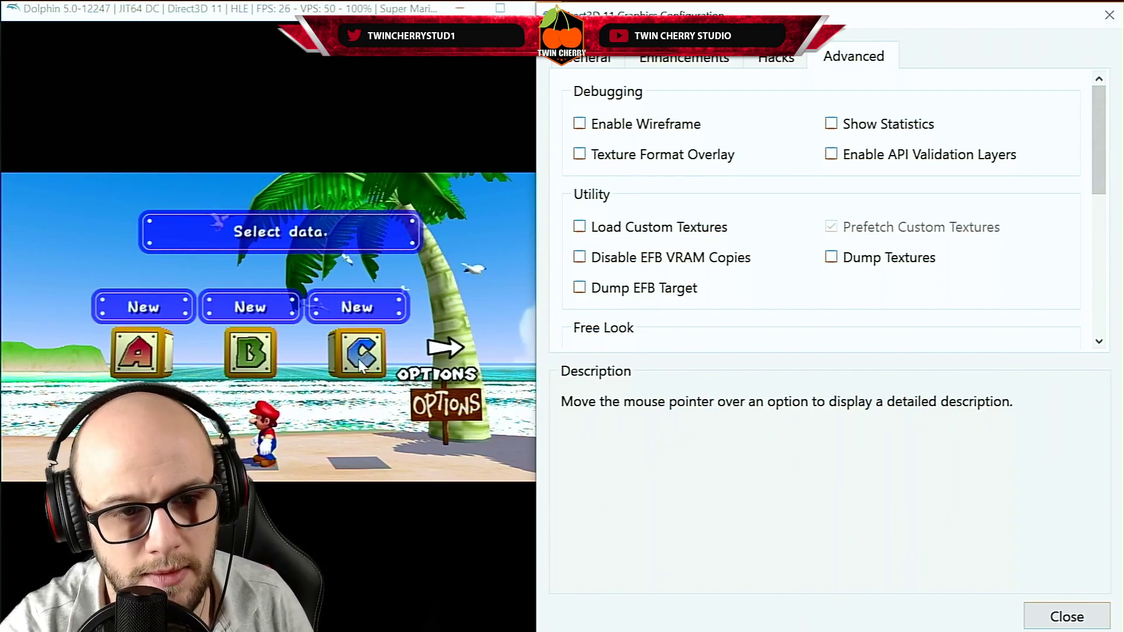
click(579, 227)
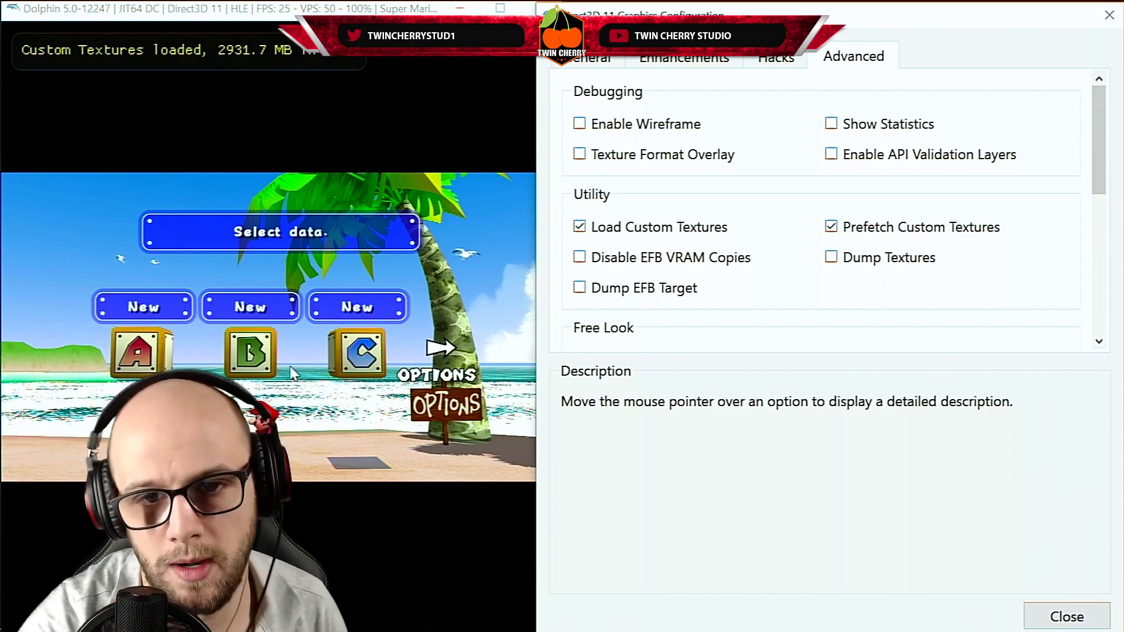
Close the running Super Mario Sunshine game
click(530, 12)
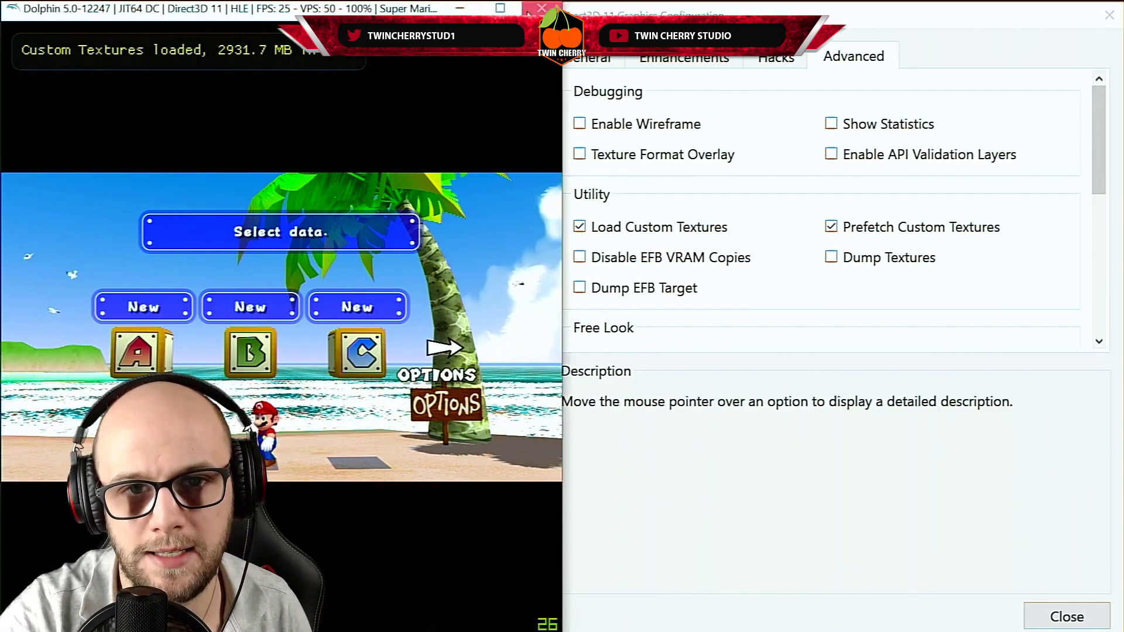
click(530, 12)
click(872, 357)
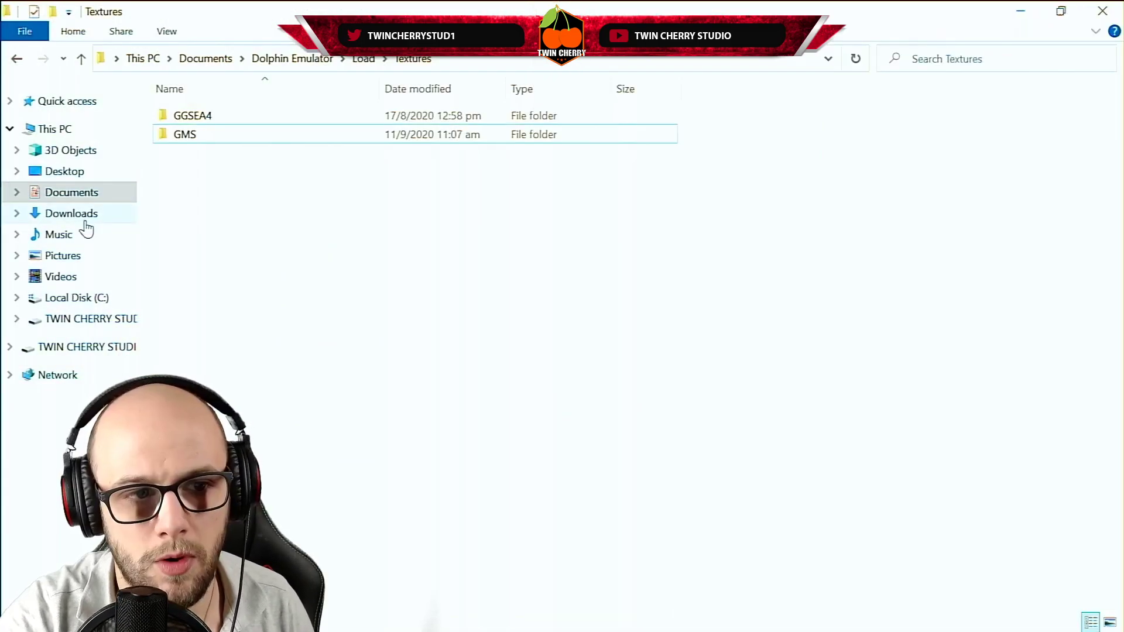
Extract the zipped archive GMS-20200911T082841Z-001 in Downloads with 7-Zip into a folder of the same name
click(82, 216)
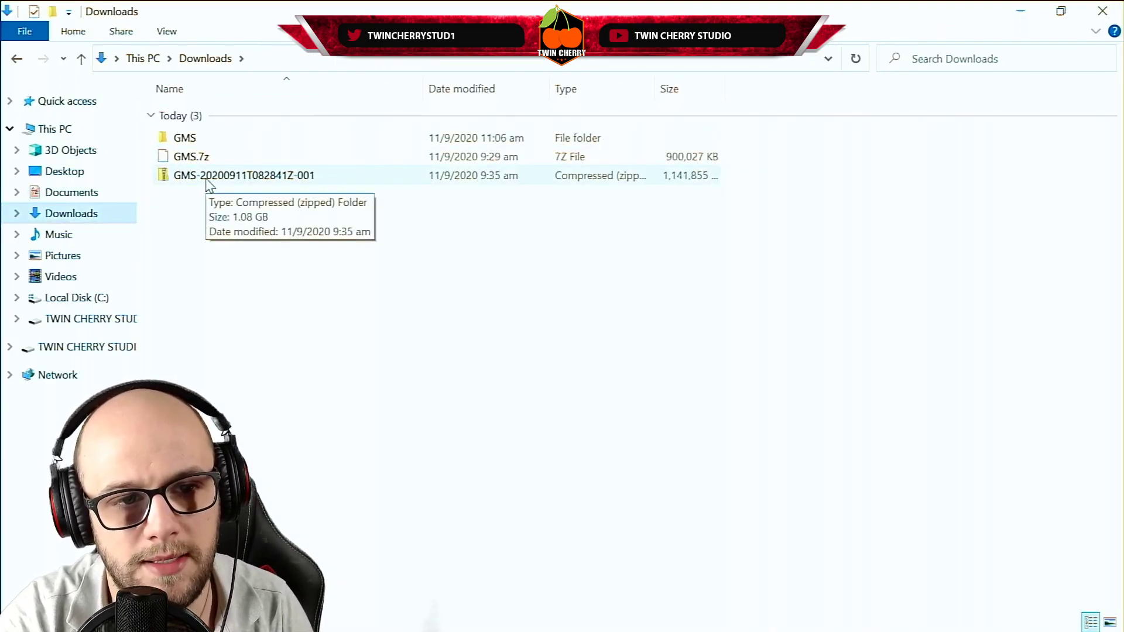
right_click(207, 182)
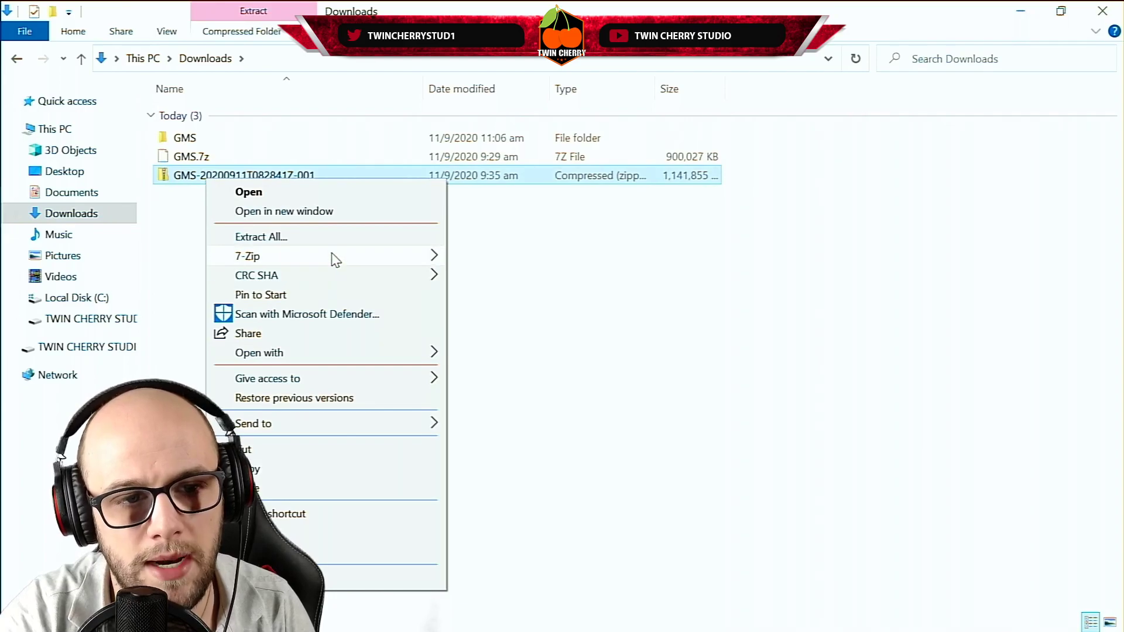
mouse_move(336, 259)
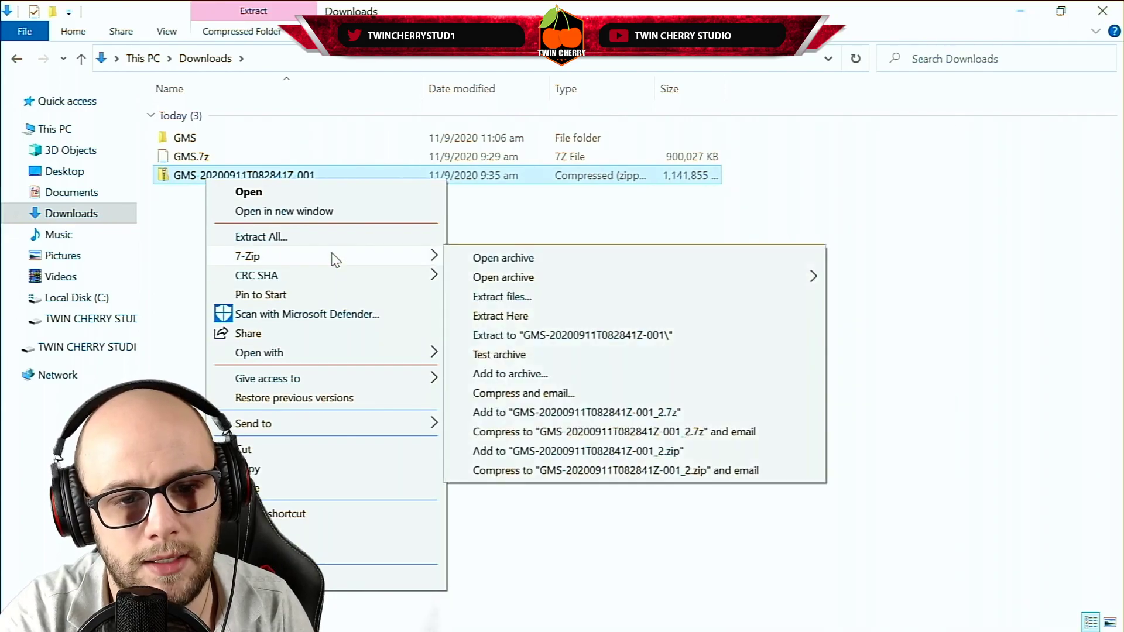
click(576, 336)
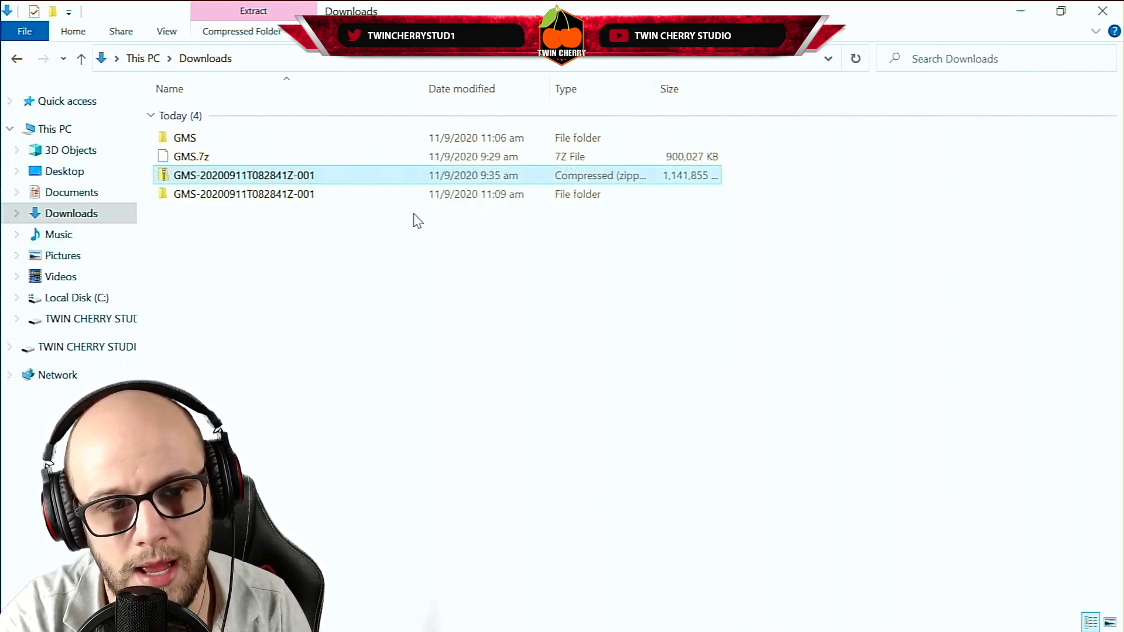
Copy the GMS folder from the extracted GMS-20200911T082841Z-001 folder and open Documents > Dolphin Emulator > Load > Textures
double_click(195, 198)
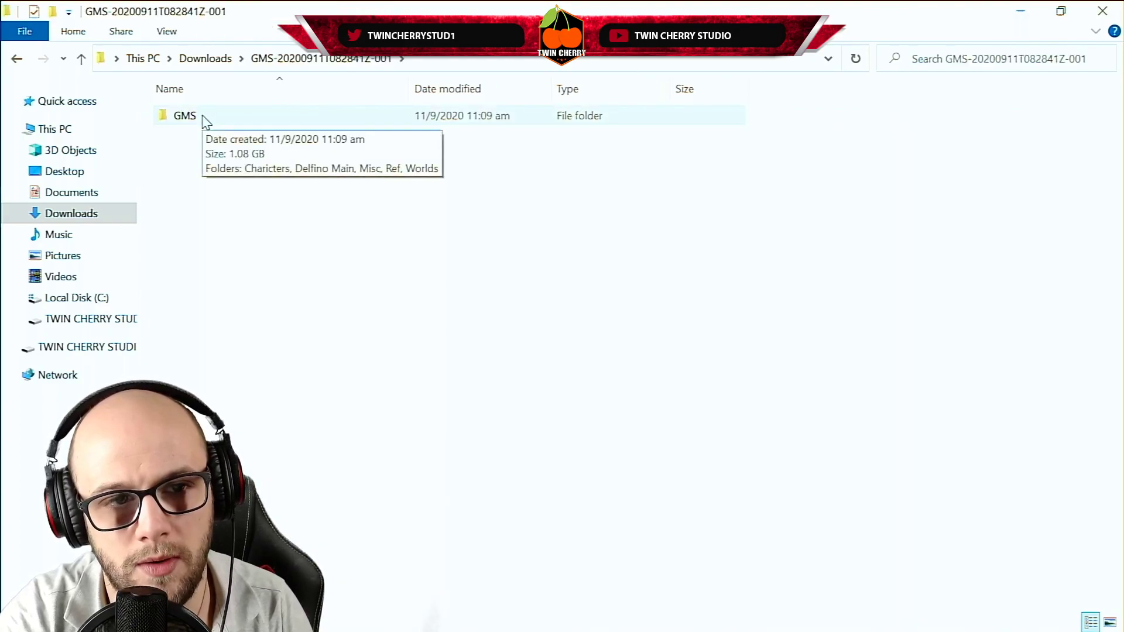
key(alt+Tab)
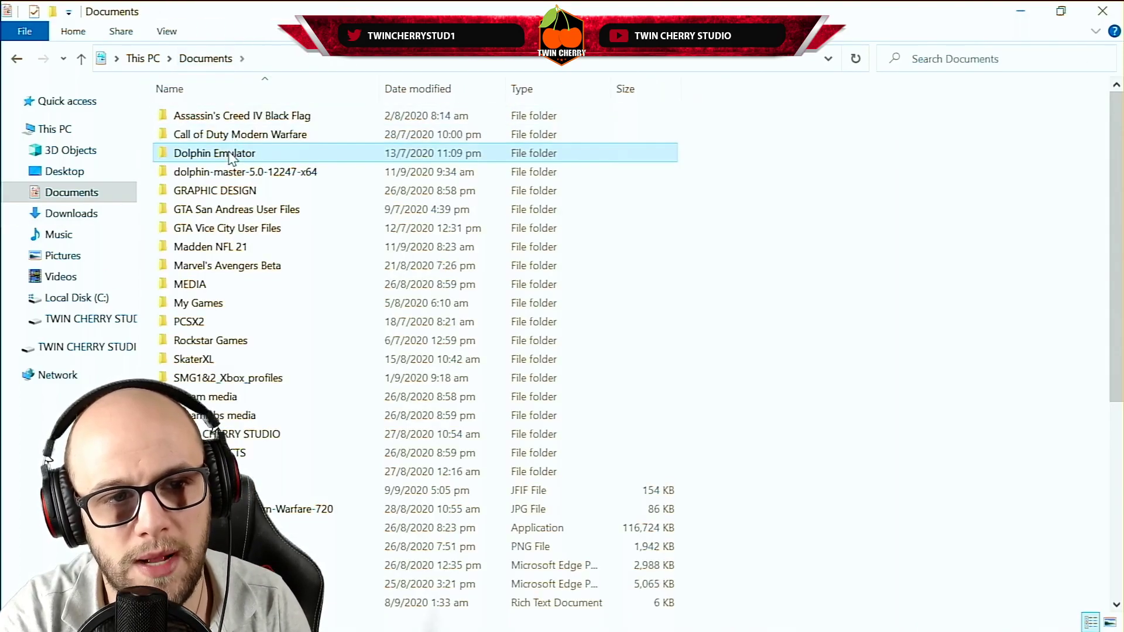
double_click(232, 155)
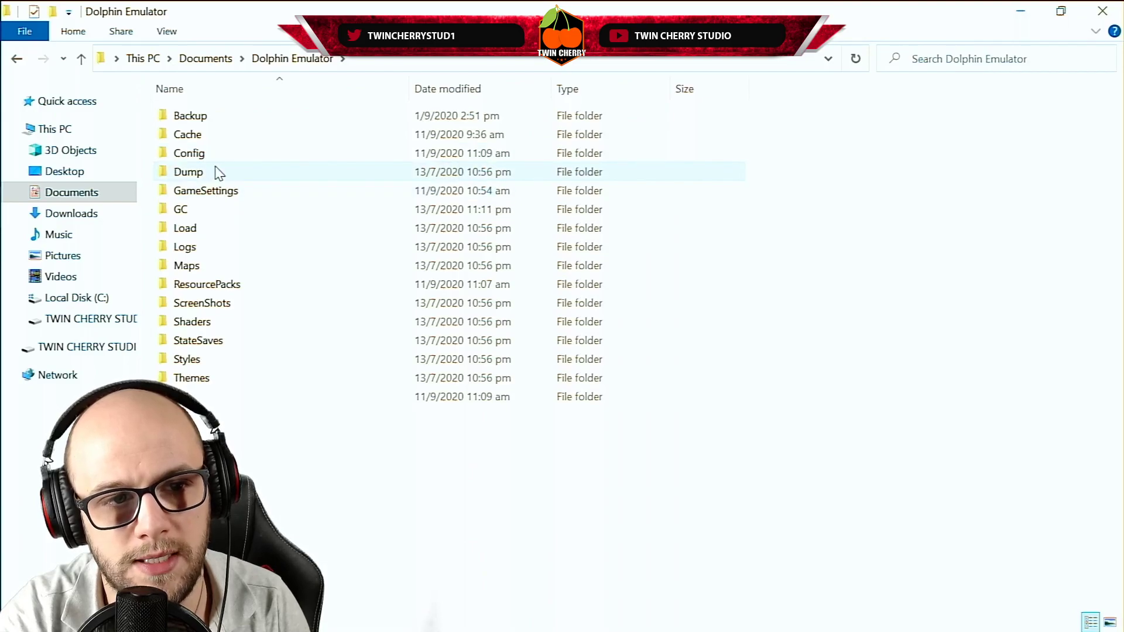
double_click(205, 232)
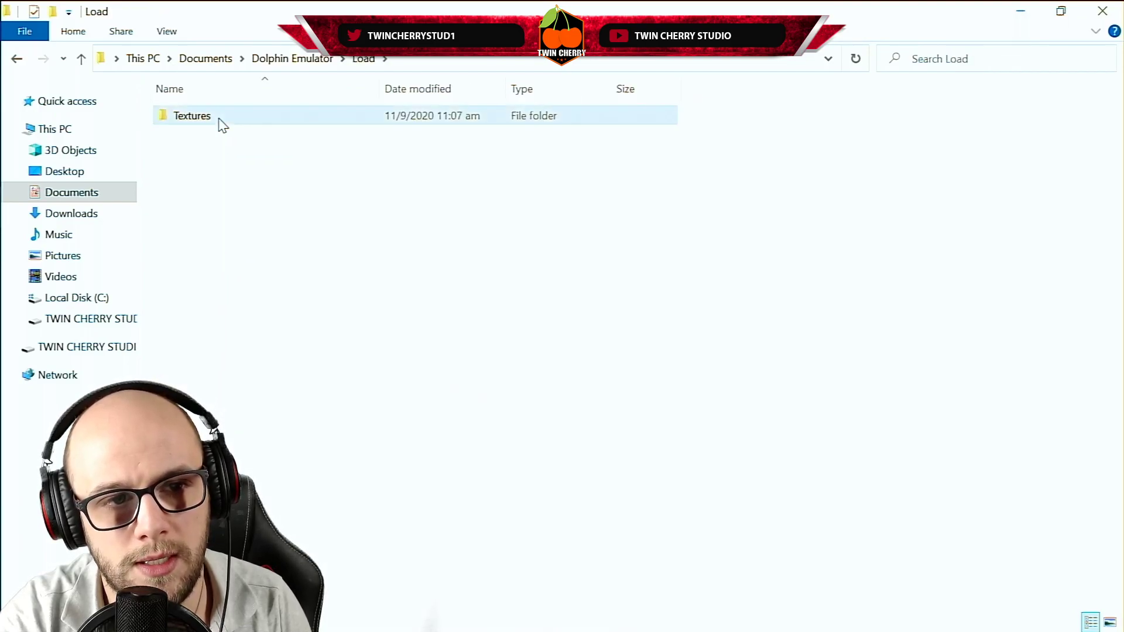
double_click(221, 120)
Delete the existing GMS folder in Textures and paste the copied GMS folder in its place
click(217, 144)
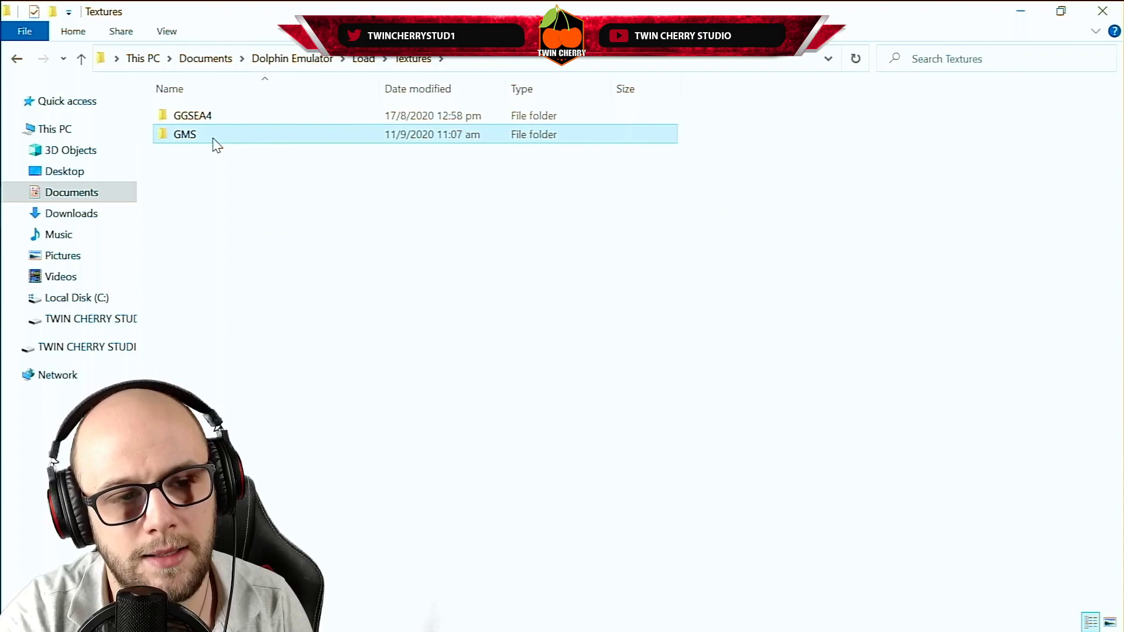
right_click(217, 145)
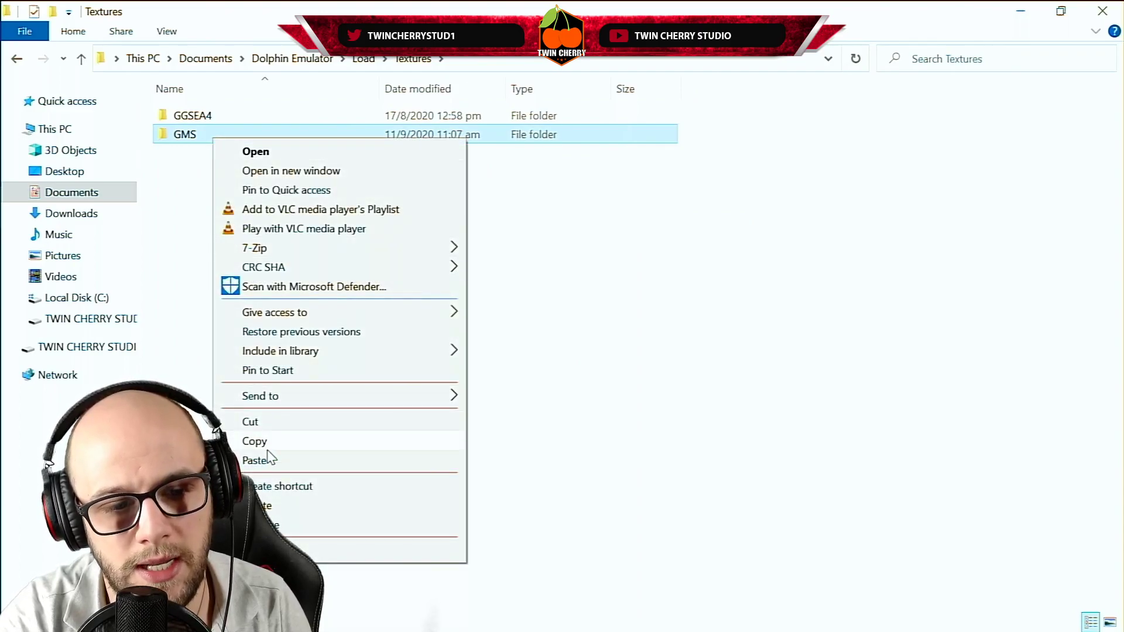
click(292, 440)
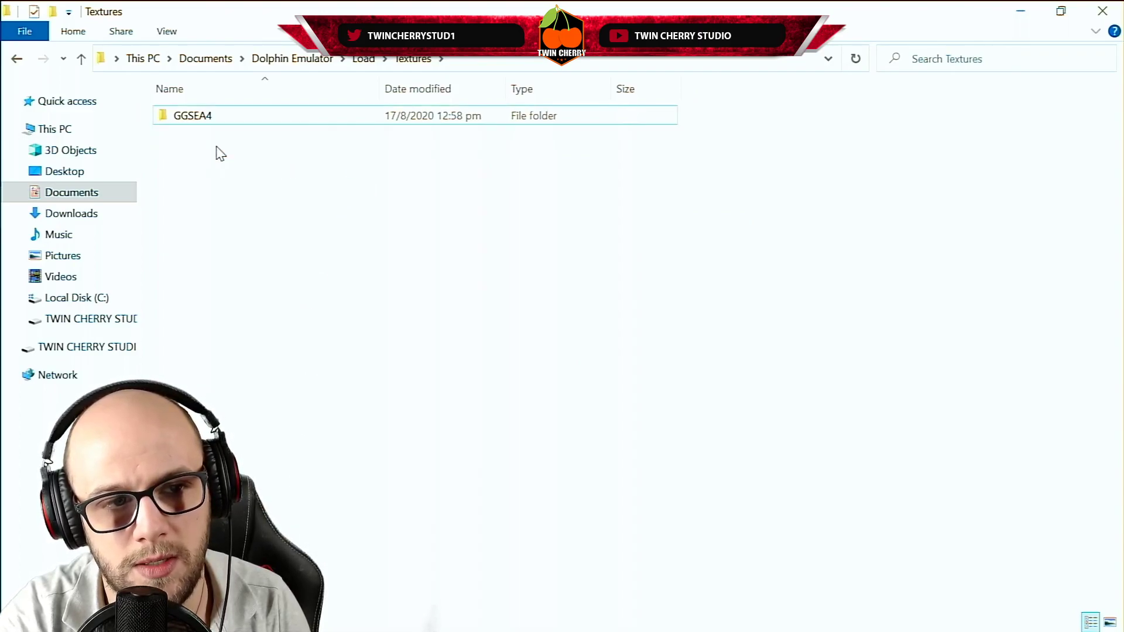
right_click(289, 177)
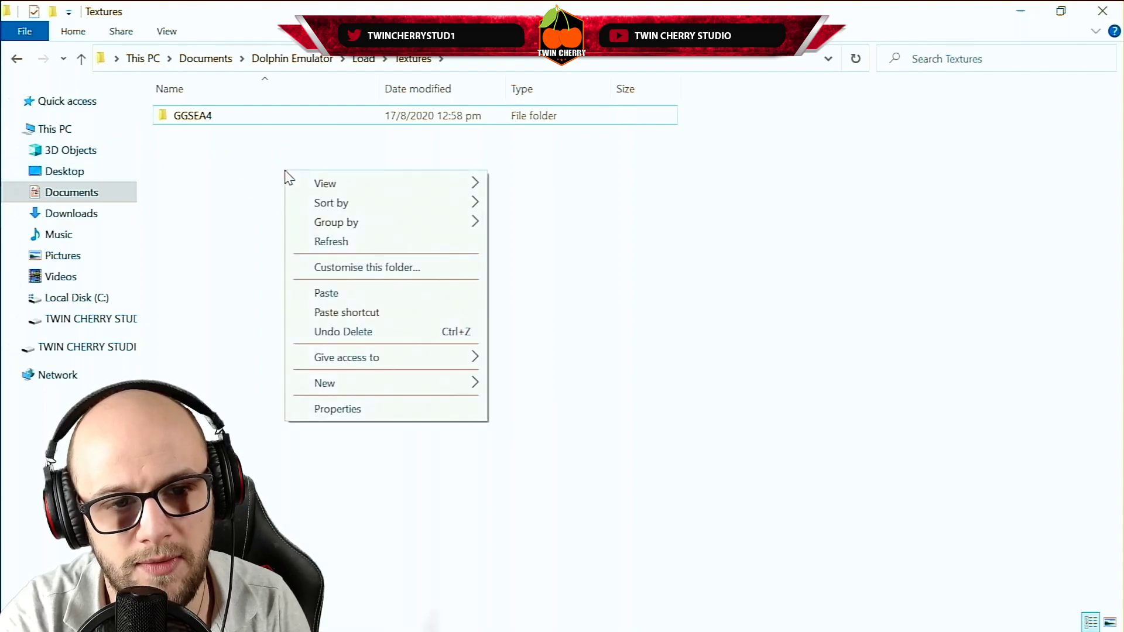
click(328, 328)
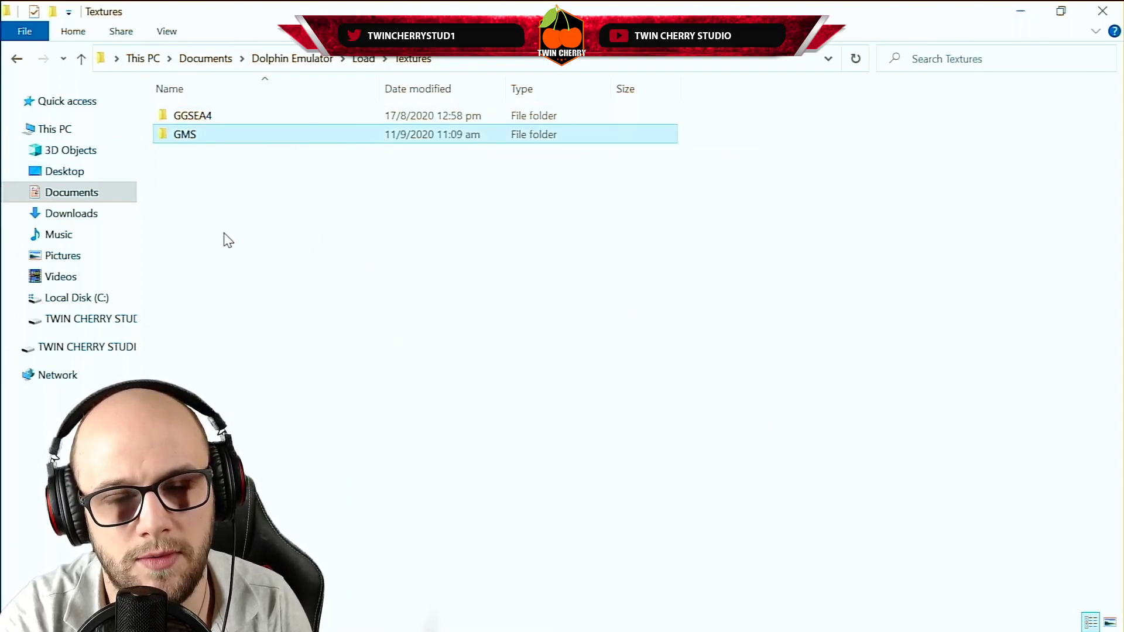
Close the file window, launch Super Mario Sunshine and go past its title screen to view the newly installed textures
click(1102, 10)
double_click(502, 240)
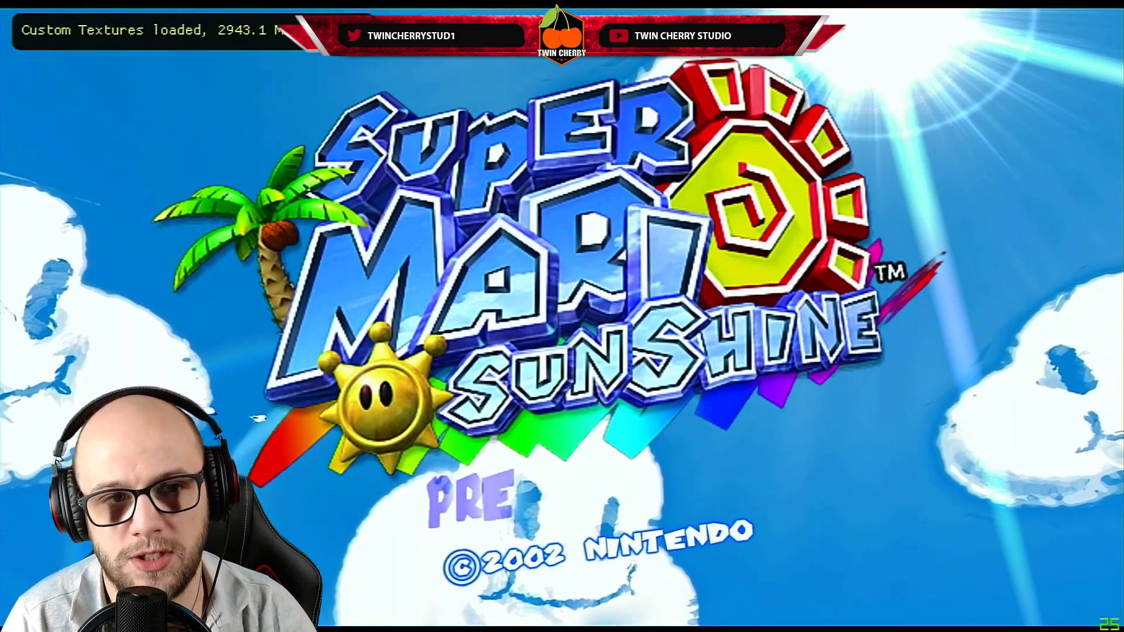
key(Return)
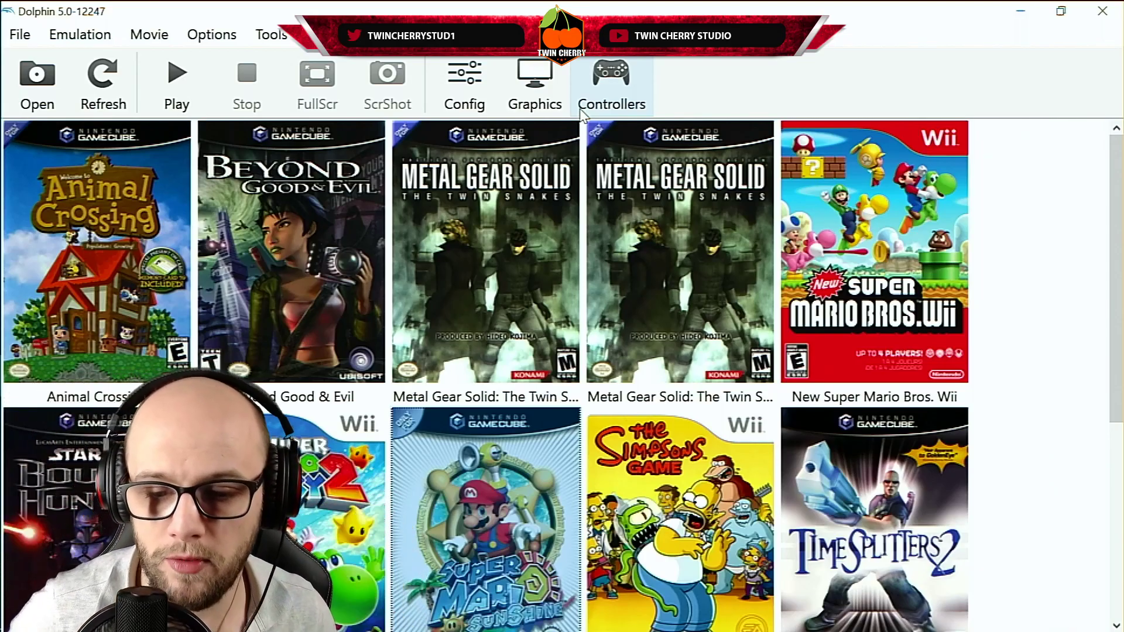
Set GameCube controller Port 1 to Standard Controller and open its configuration
scroll(536, 299, down, 5)
scroll(535, 298, up, 5)
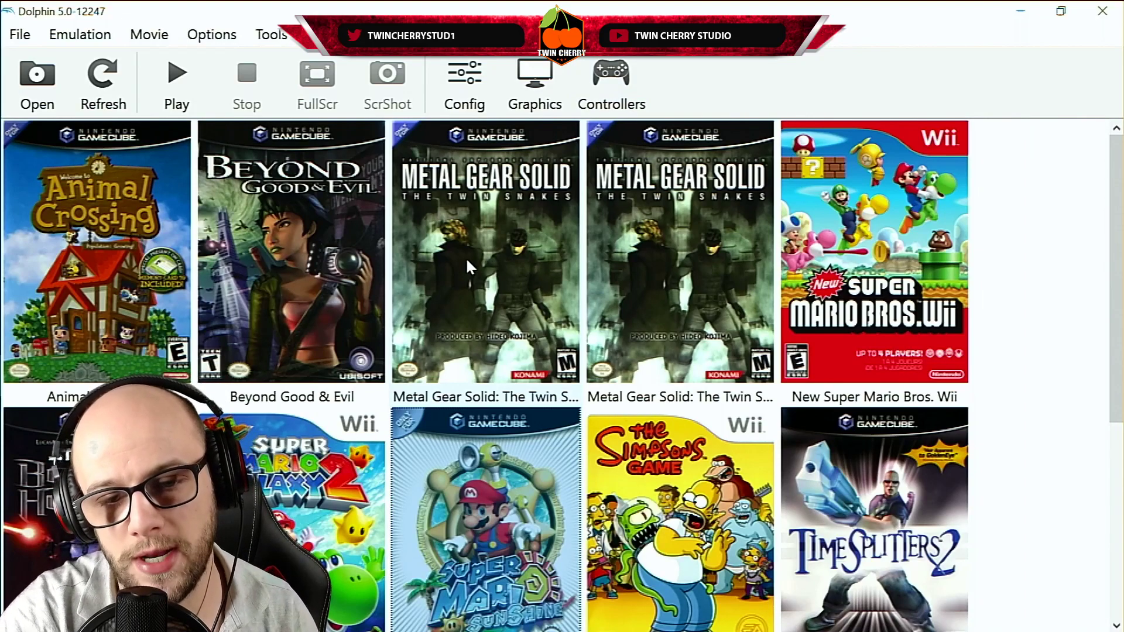
click(614, 91)
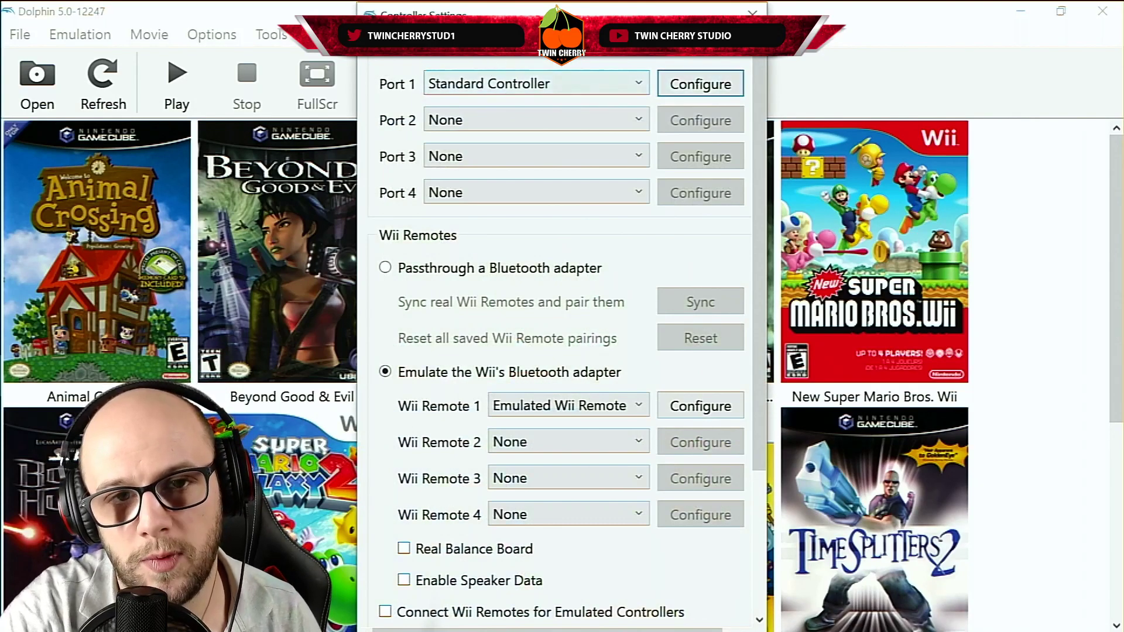
click(556, 84)
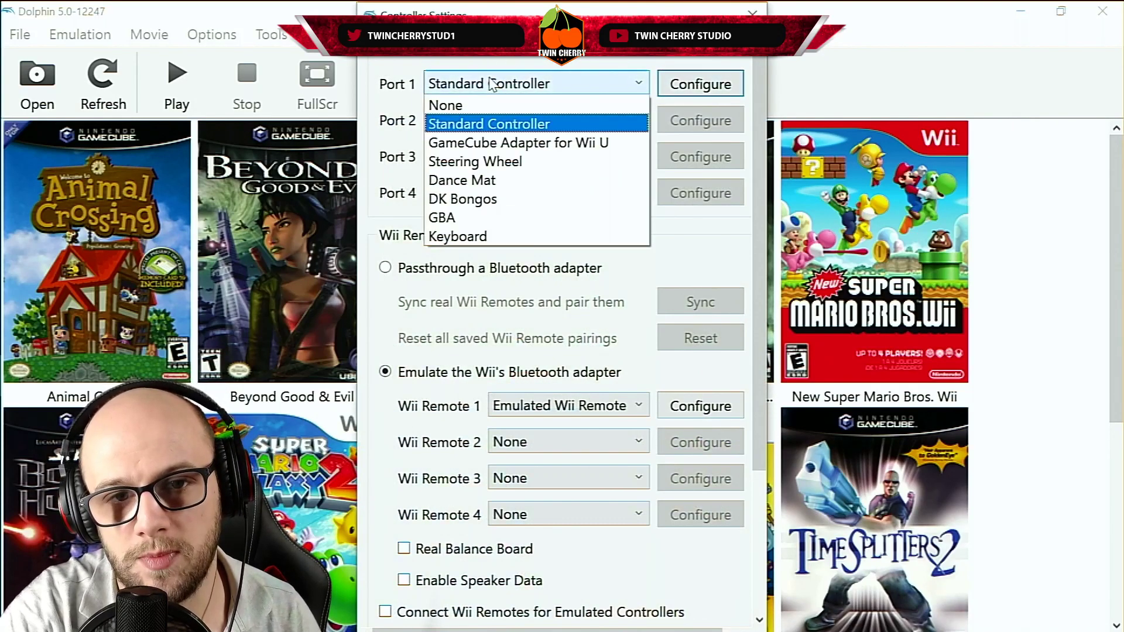
click(494, 123)
click(691, 84)
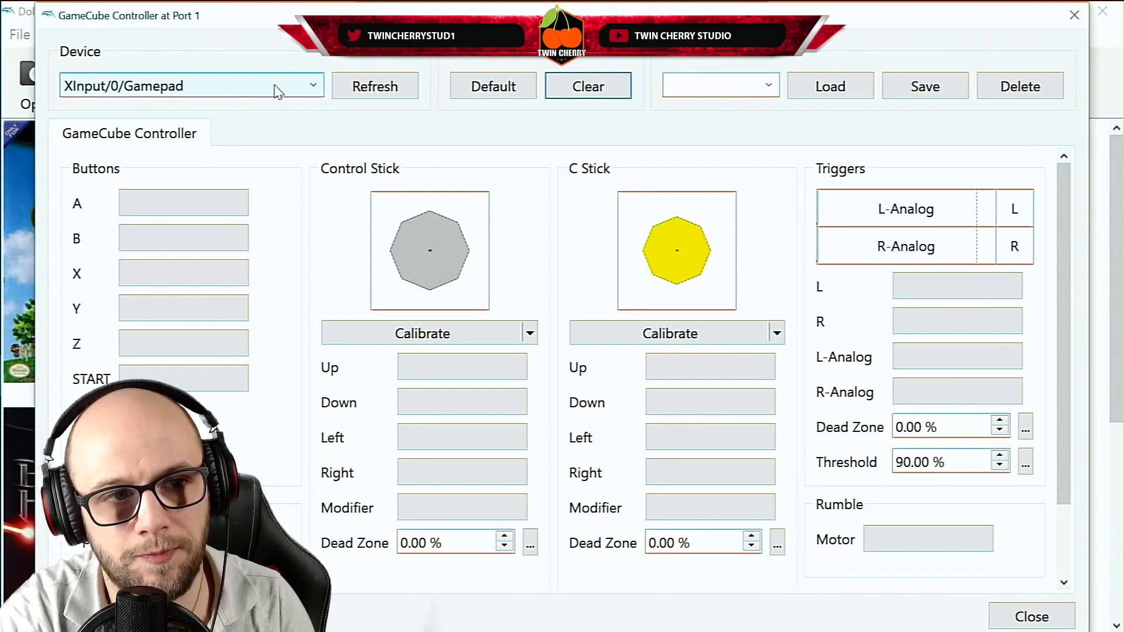
Choose XInput/0/Gamepad as the device for the Port 1 controller and refresh the device list
click(234, 86)
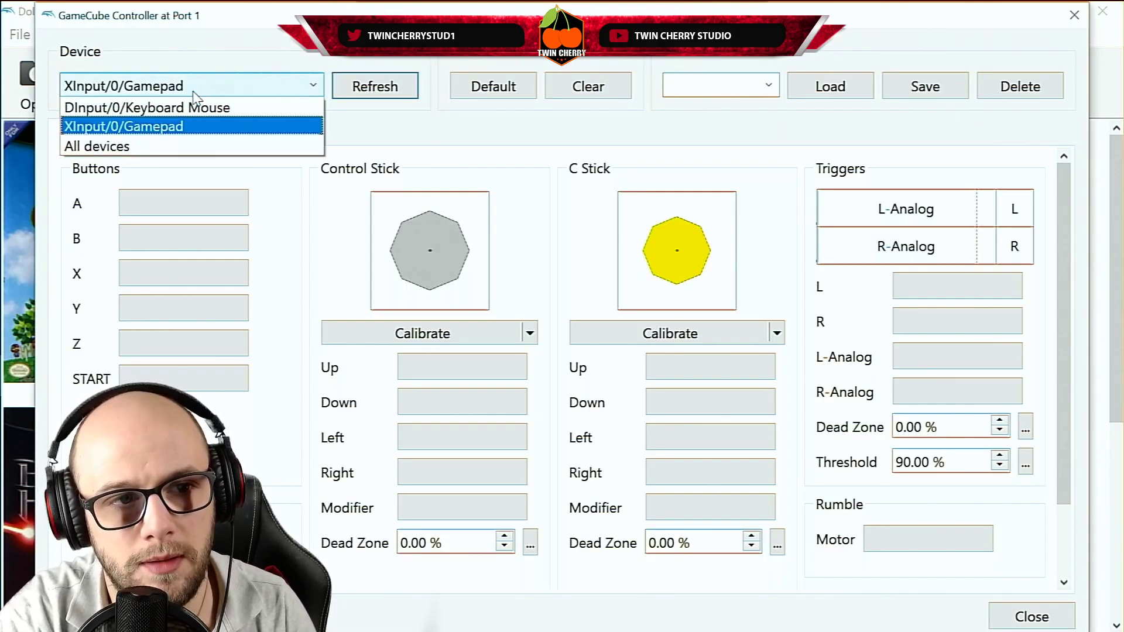
click(165, 129)
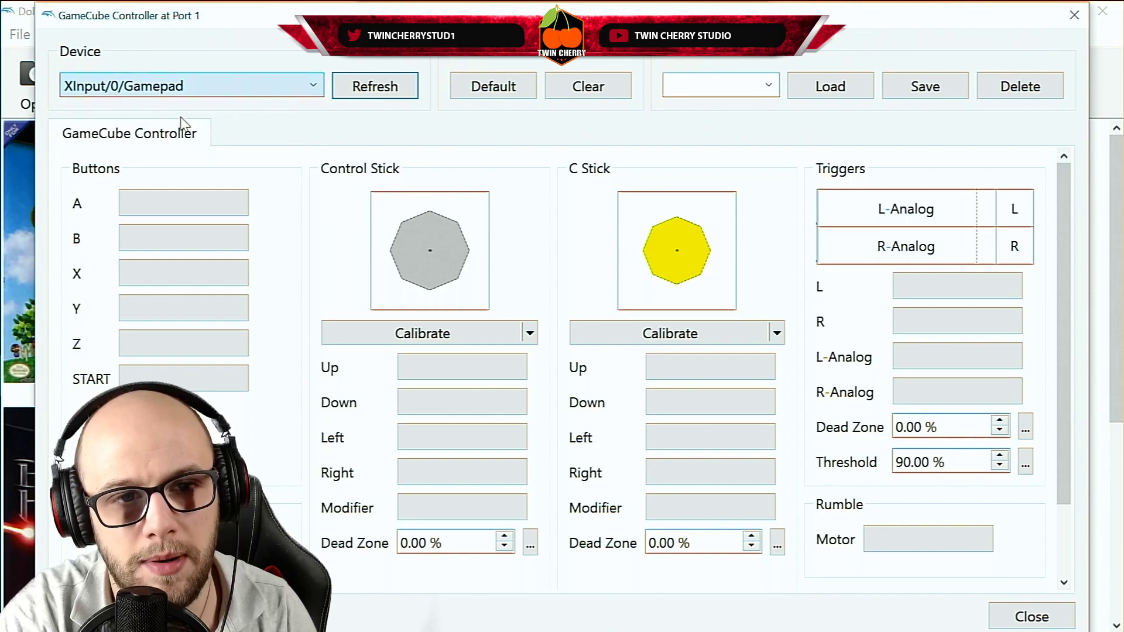
click(402, 87)
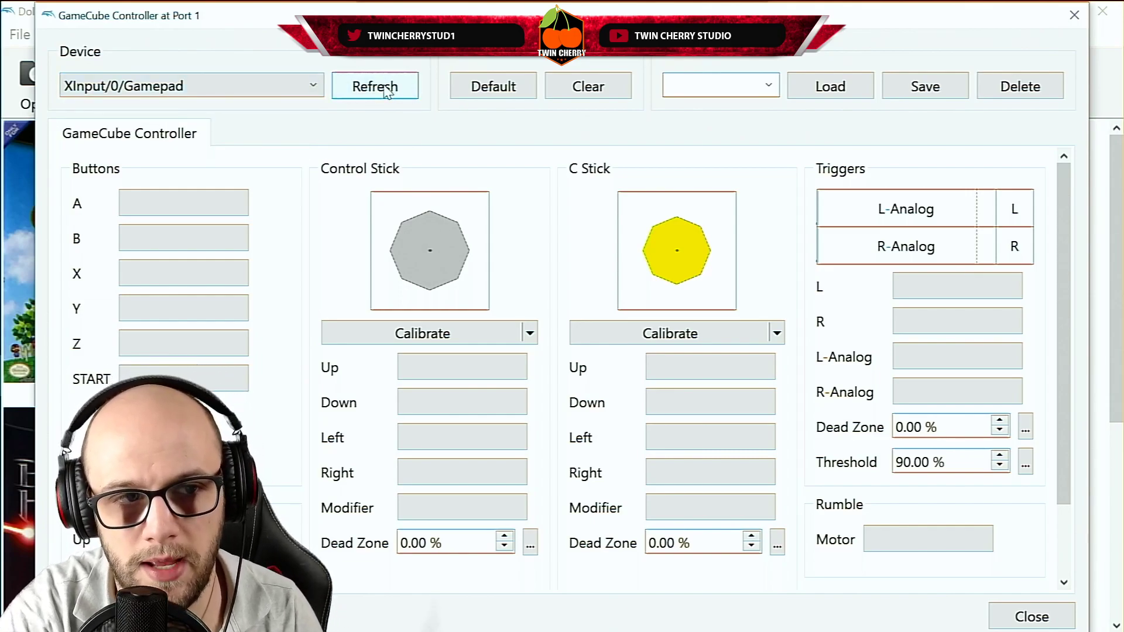
click(317, 91)
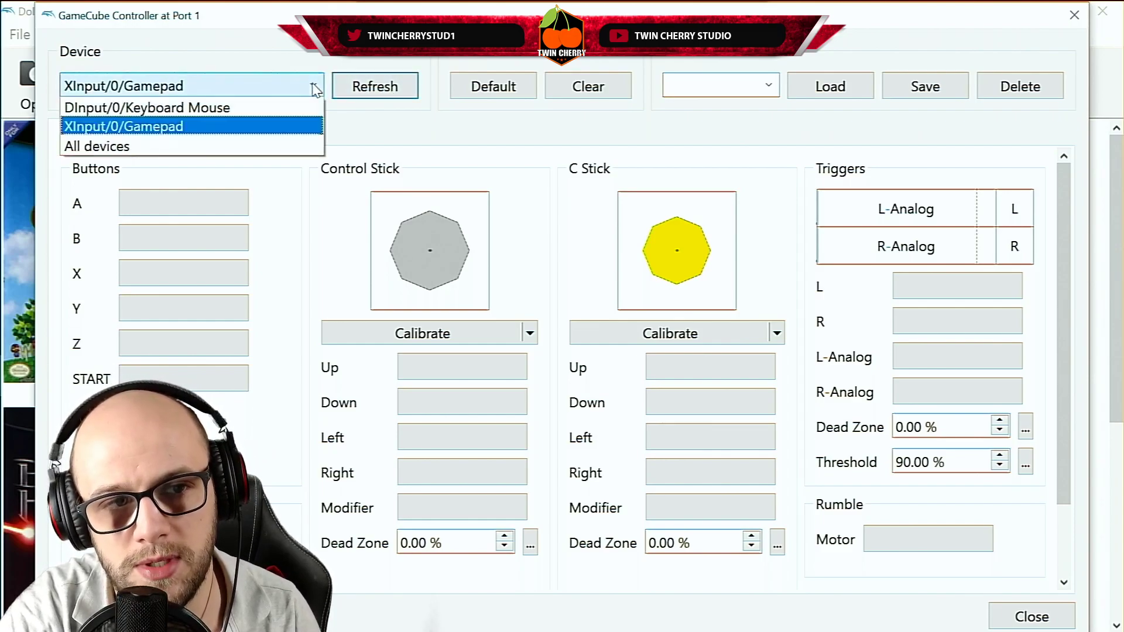
click(248, 123)
click(383, 87)
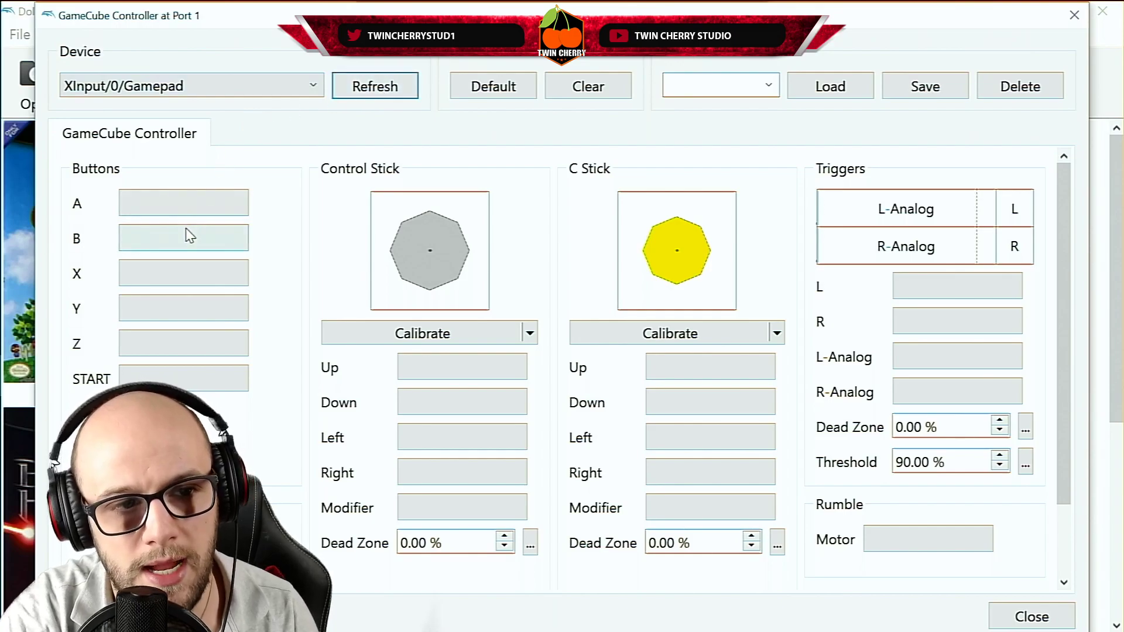
Map the GameCube buttons A, B, X and Y to the matching gamepad buttons, Z to Shoulder R, and START to Start
click(202, 202)
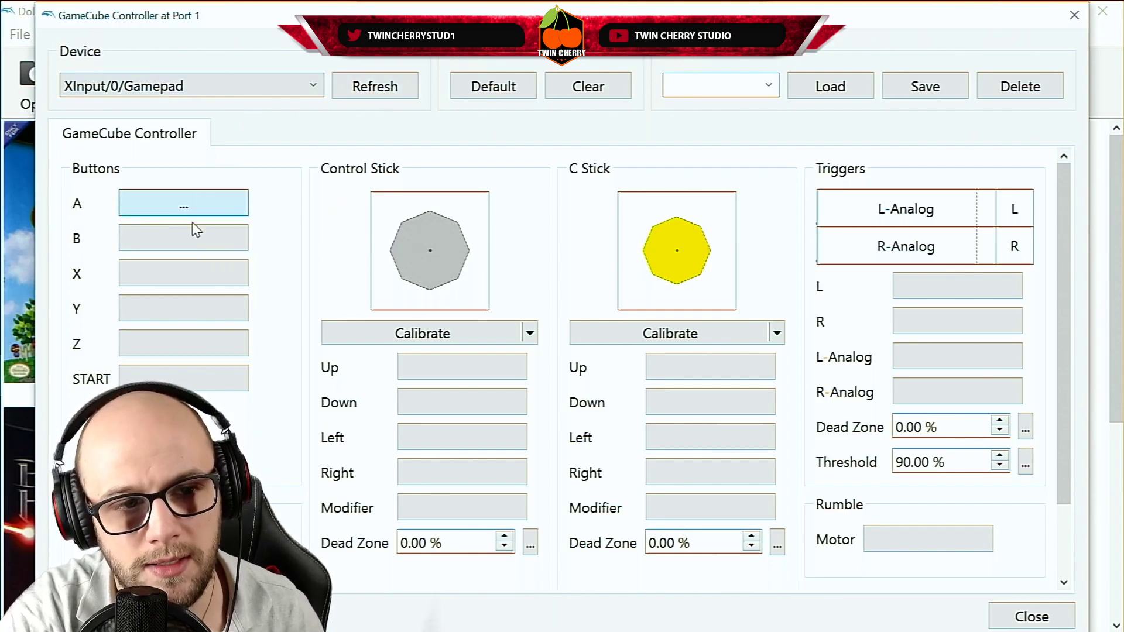
click(180, 245)
click(170, 274)
click(166, 308)
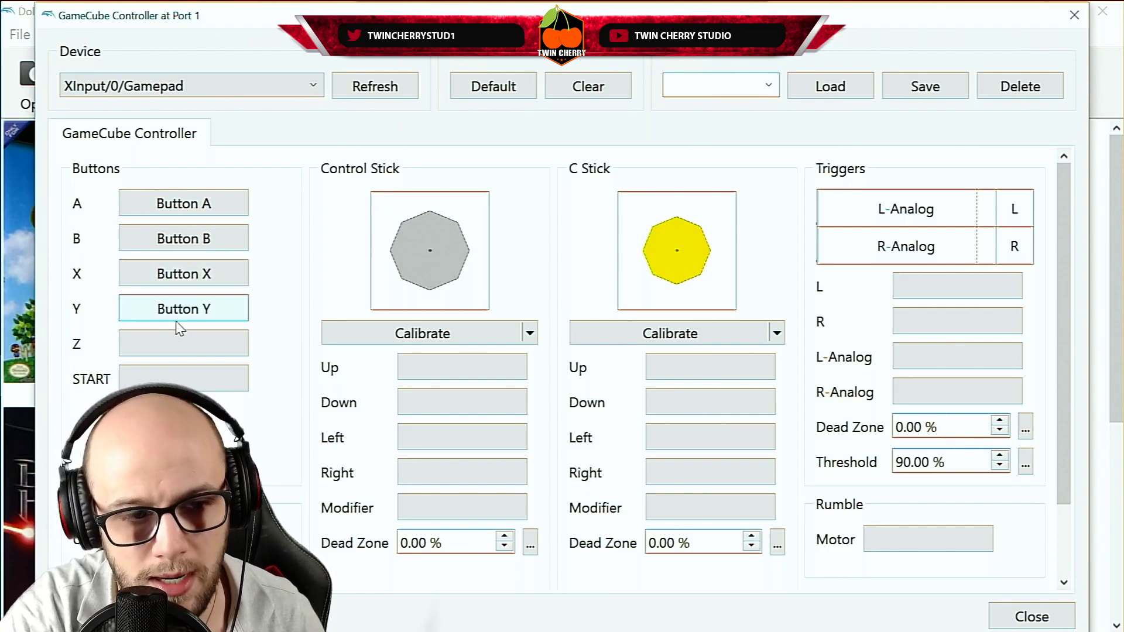
click(166, 345)
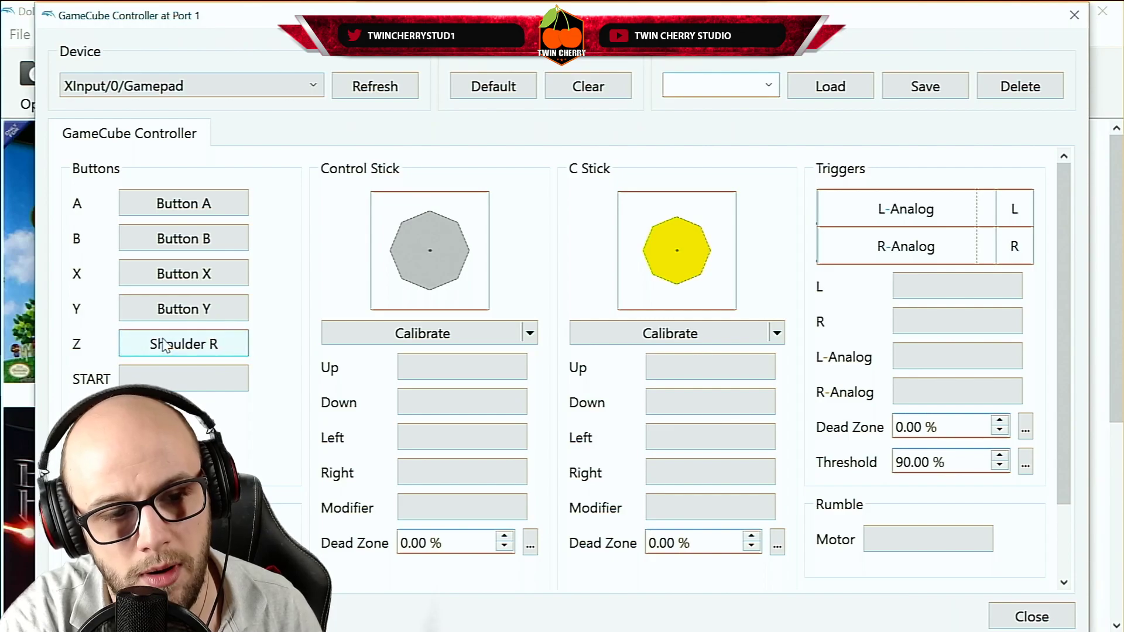
click(178, 378)
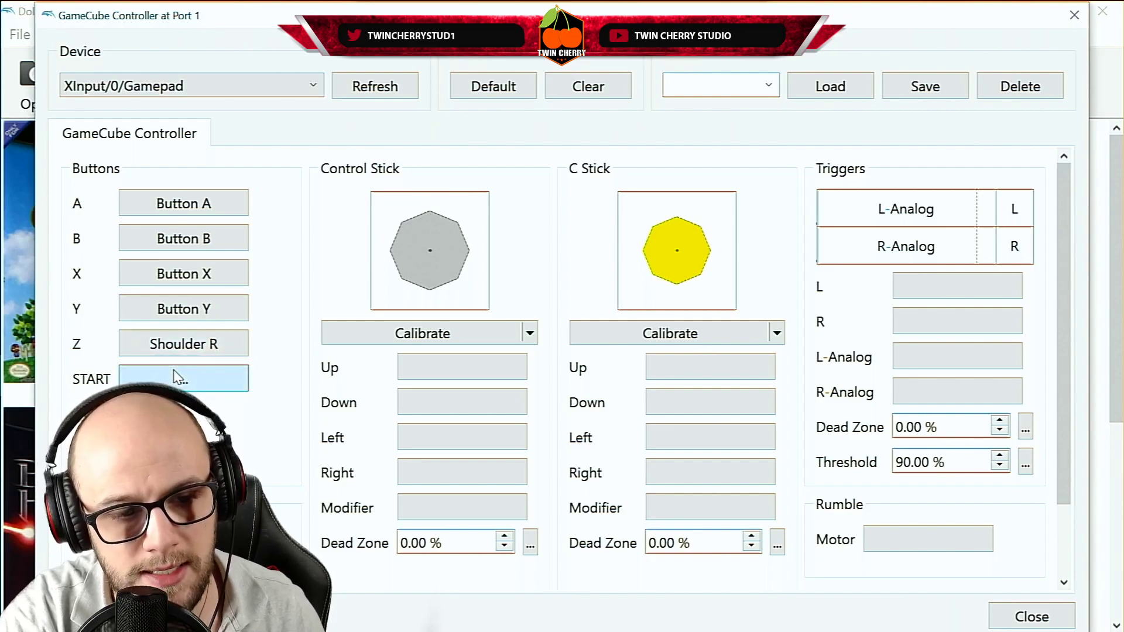
scroll(175, 375, down, 3)
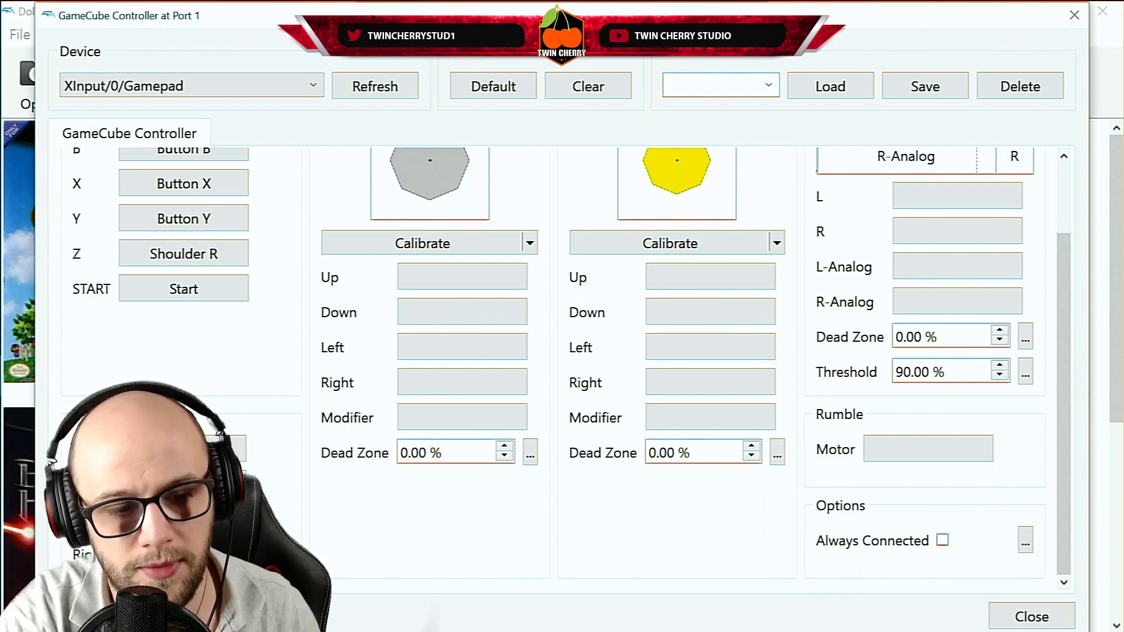
scroll(229, 448, up, 3)
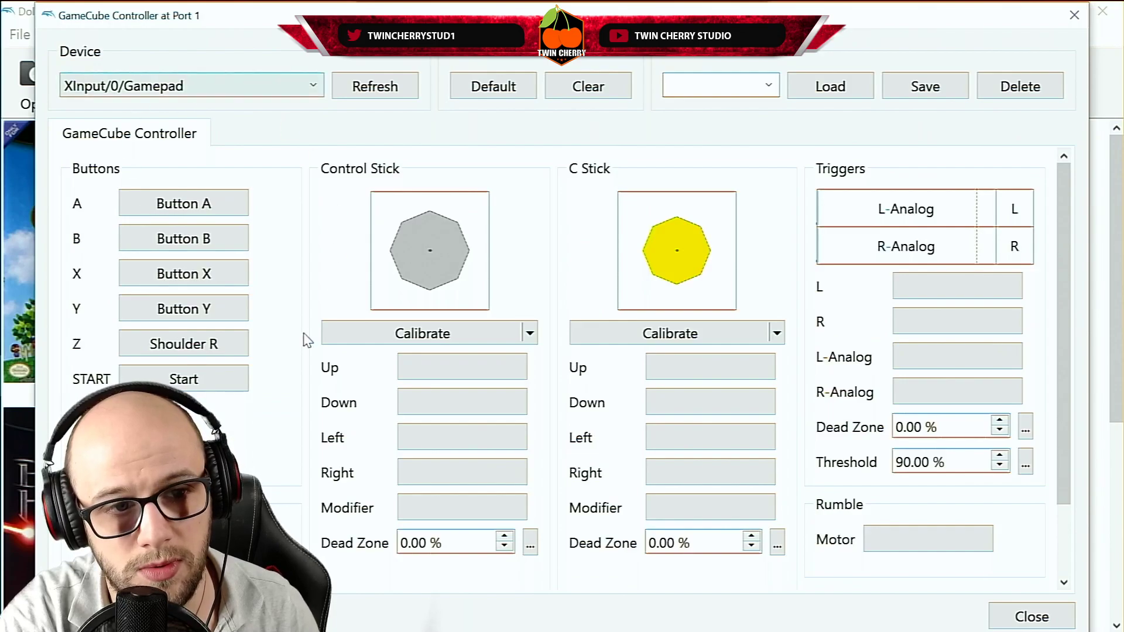
click(194, 211)
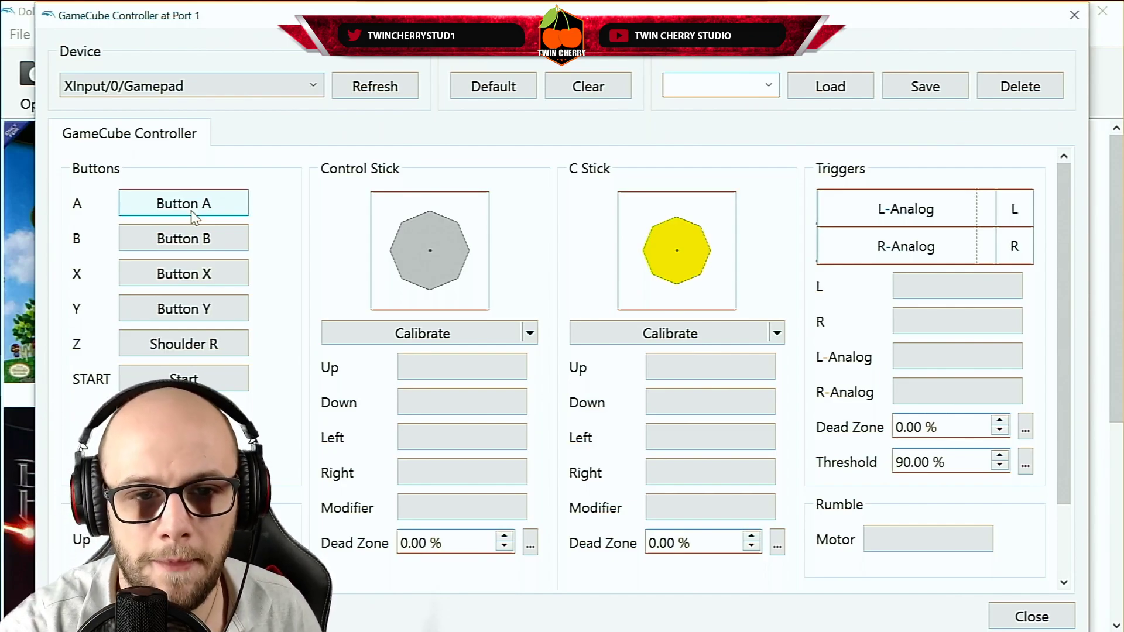
Map the Control Stick's Up, Down, Left and Right to Left Y+, Left Y-, Left X- and Left X+
click(443, 375)
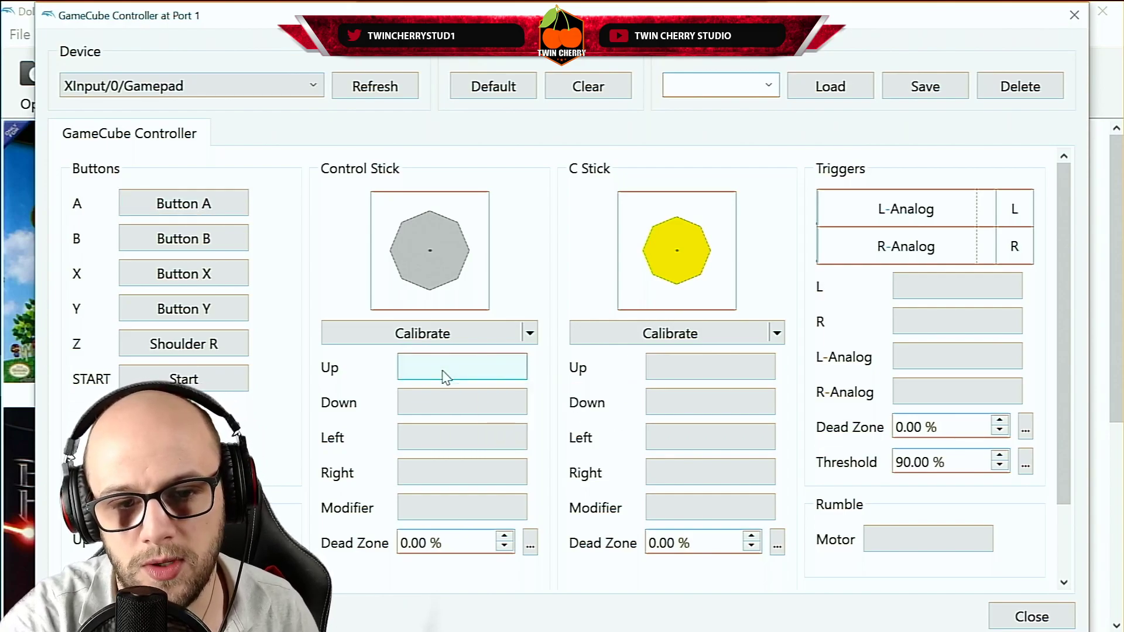
click(448, 415)
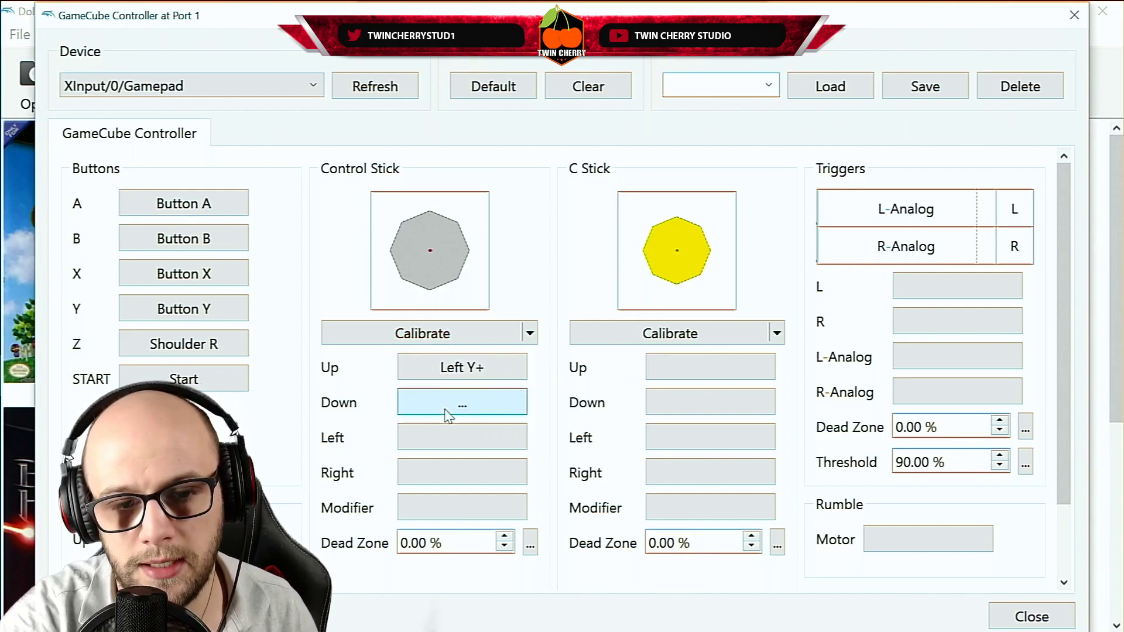
click(436, 441)
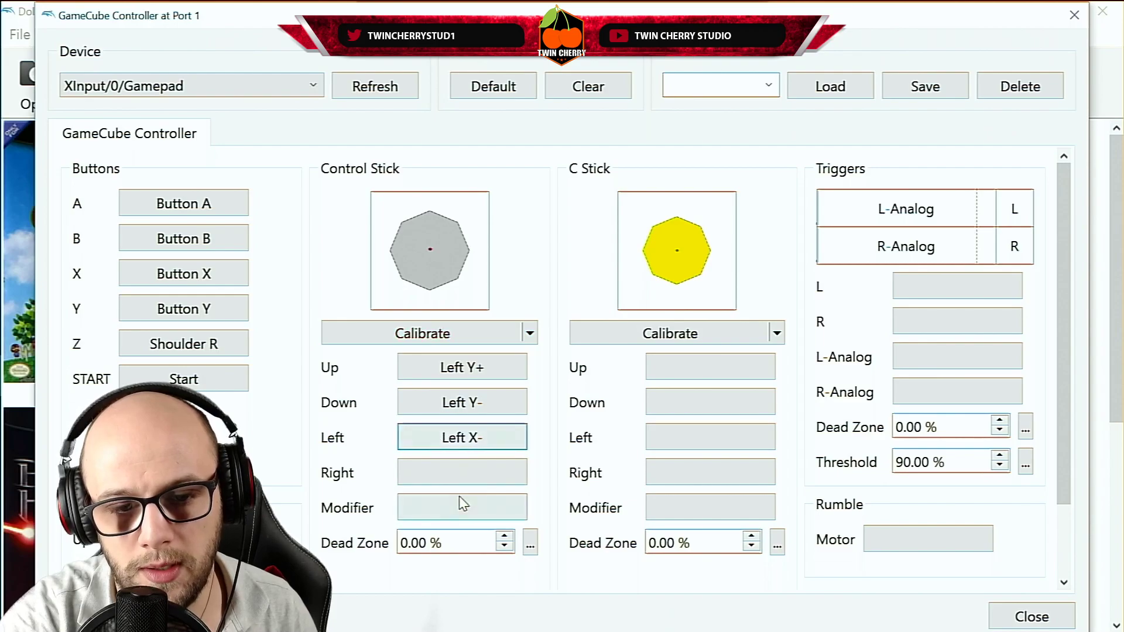
click(467, 472)
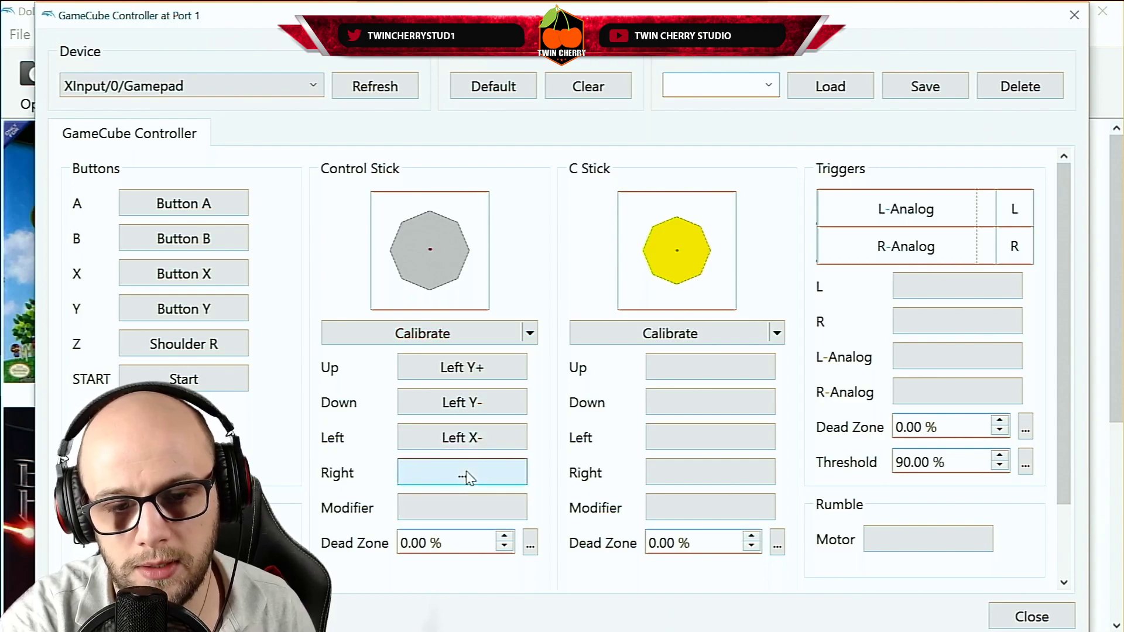
Map the C Stick's Up, Down, Left and Right to Right Y+, Right Y-, Right X- and Right X+
click(739, 376)
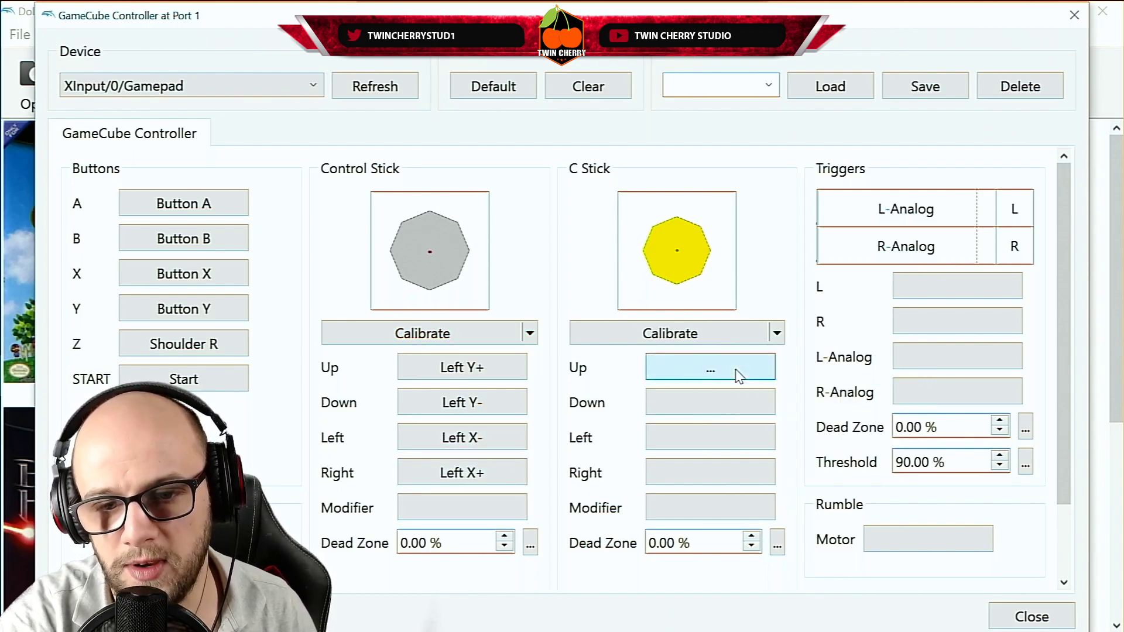
click(703, 408)
click(695, 440)
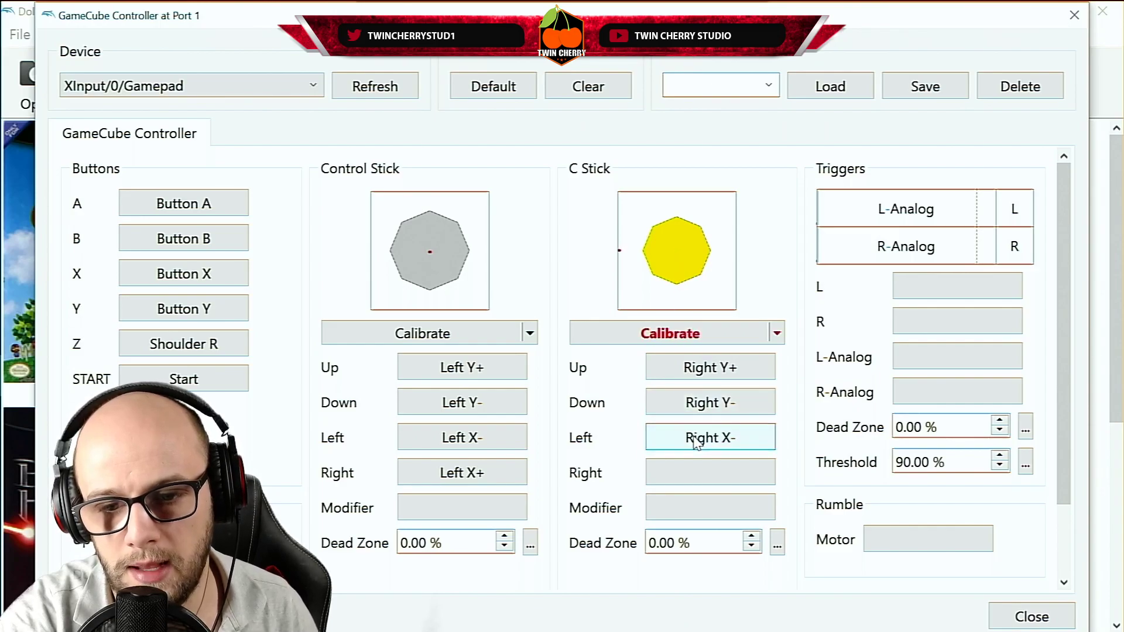
click(699, 474)
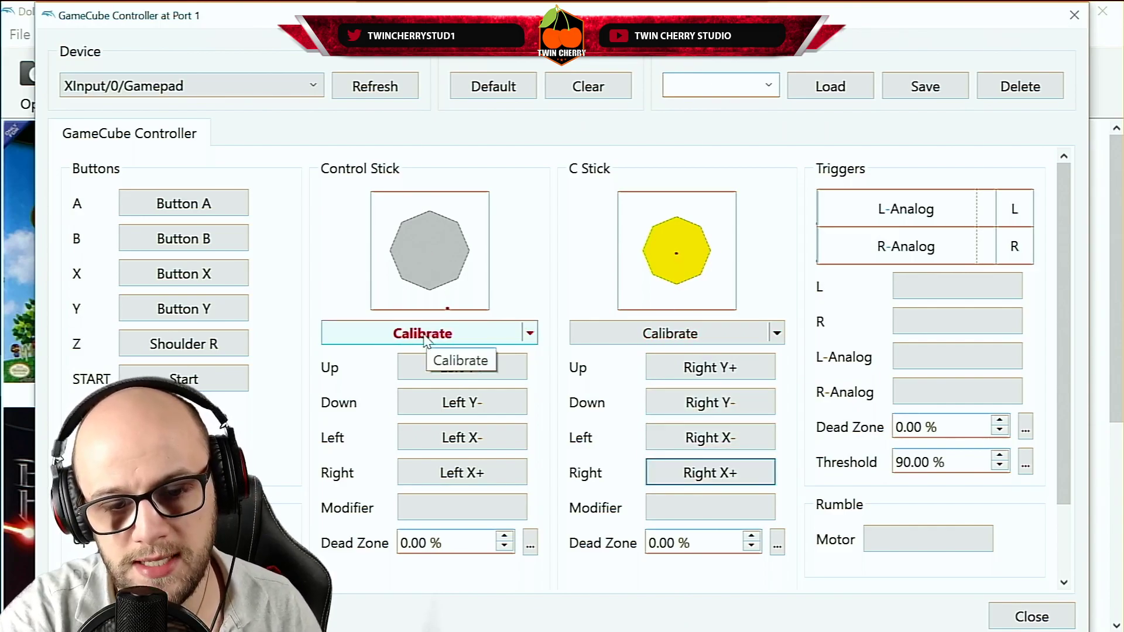
Calibrate the Control Stick and the C Stick of the GameCube controller and finish both calibrations
scroll(356, 372, down, 2)
scroll(358, 371, up, 2)
click(476, 339)
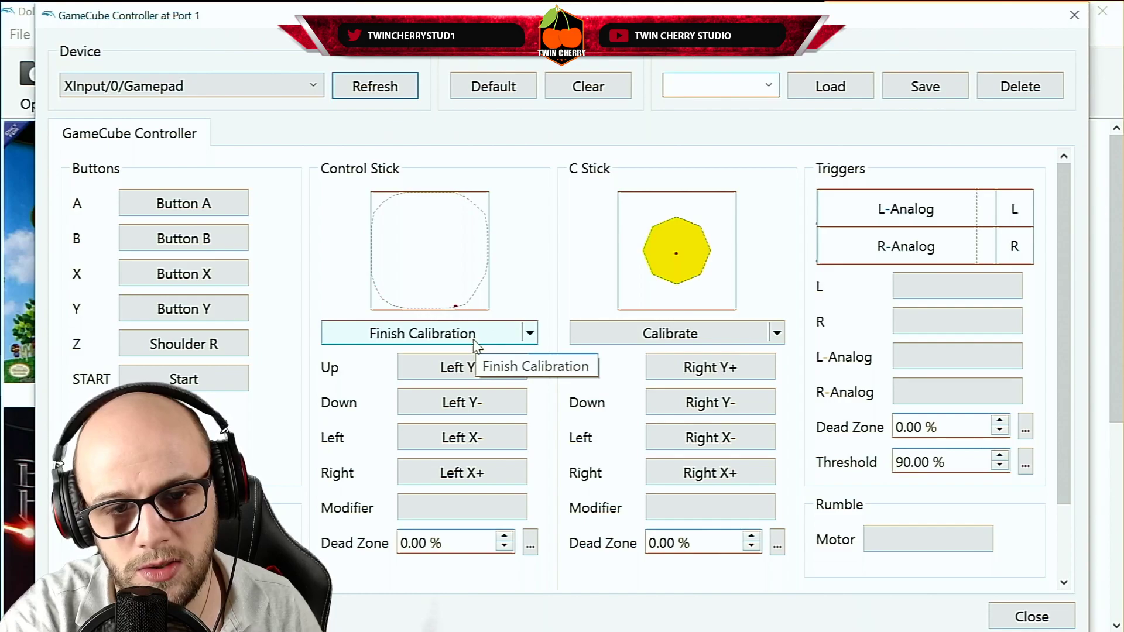
click(476, 345)
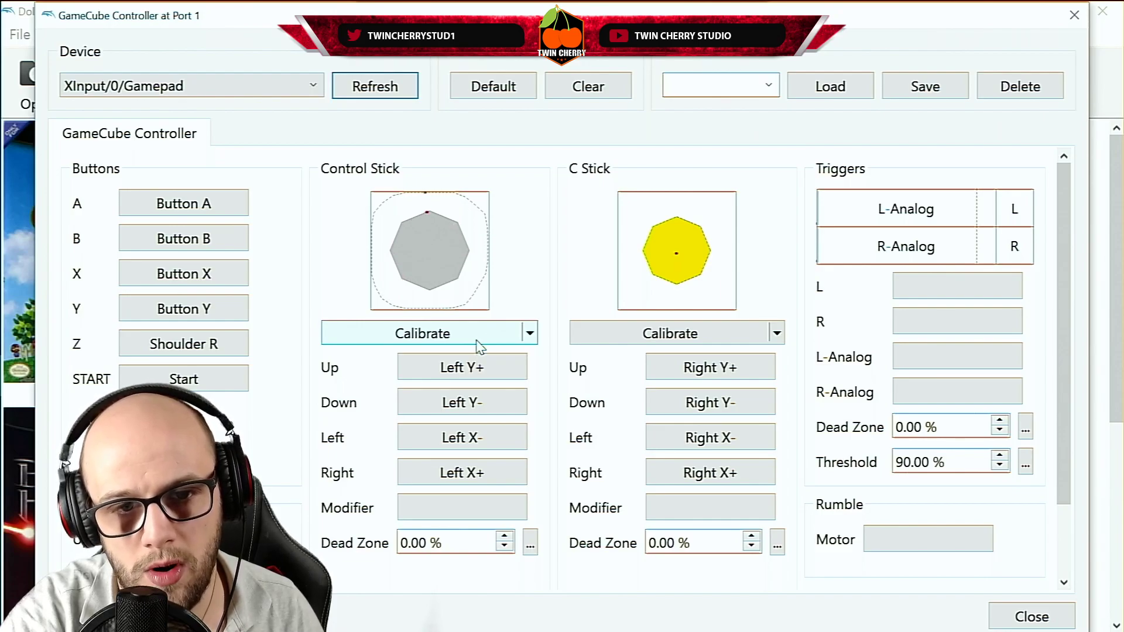
click(627, 335)
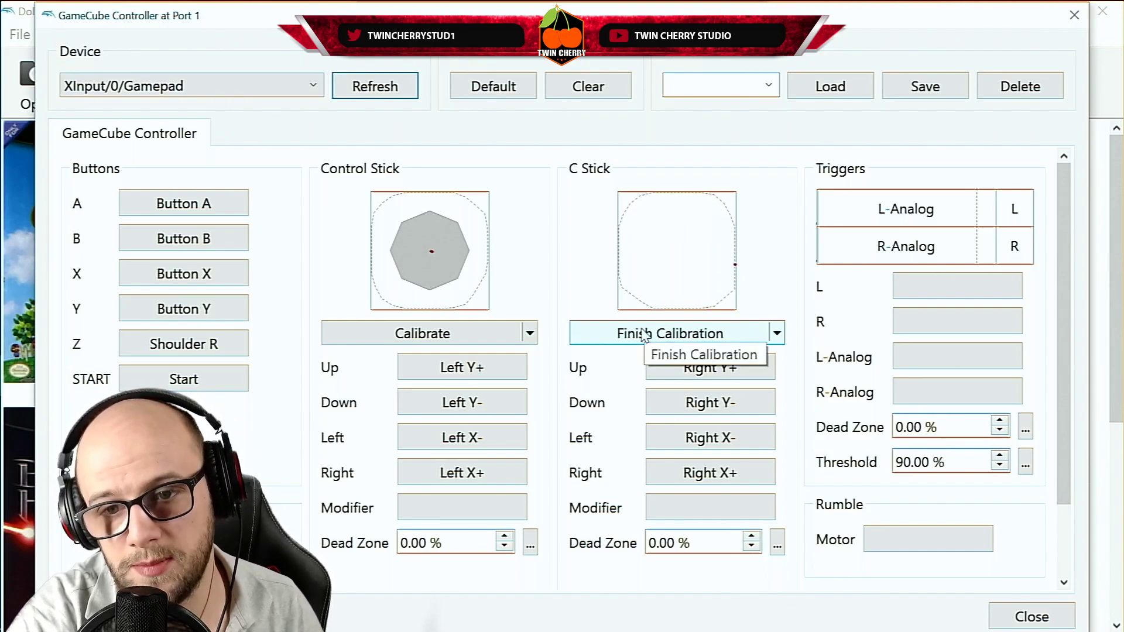
click(645, 335)
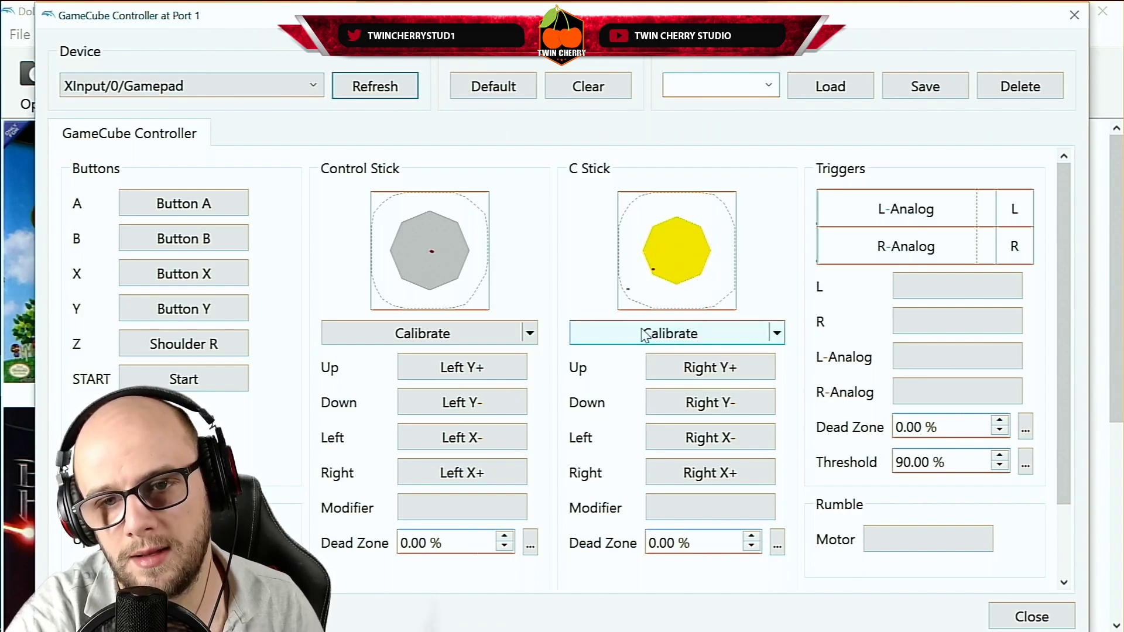
Map the triggers L and L-Analog to Trigger L, and R and R-Analog to Trigger R
click(955, 292)
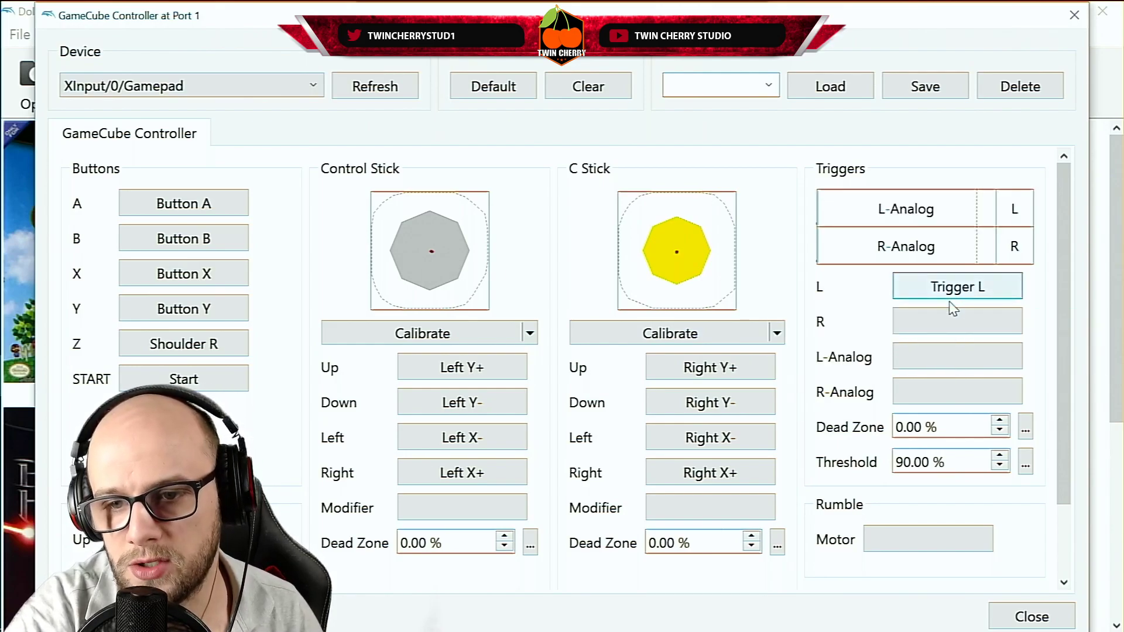
click(925, 358)
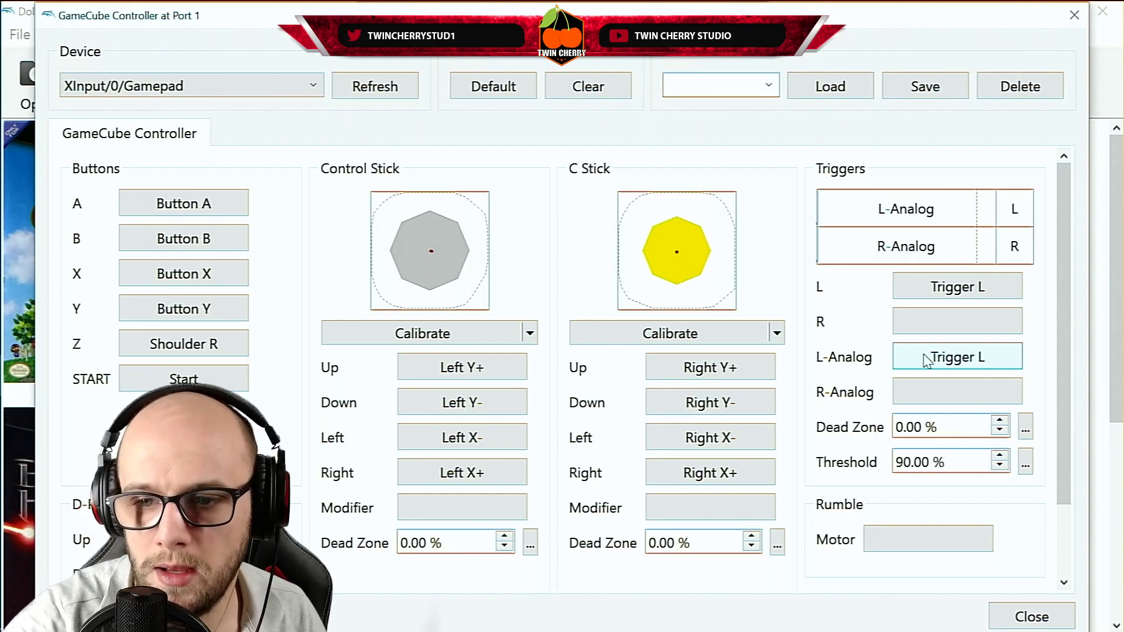
click(942, 320)
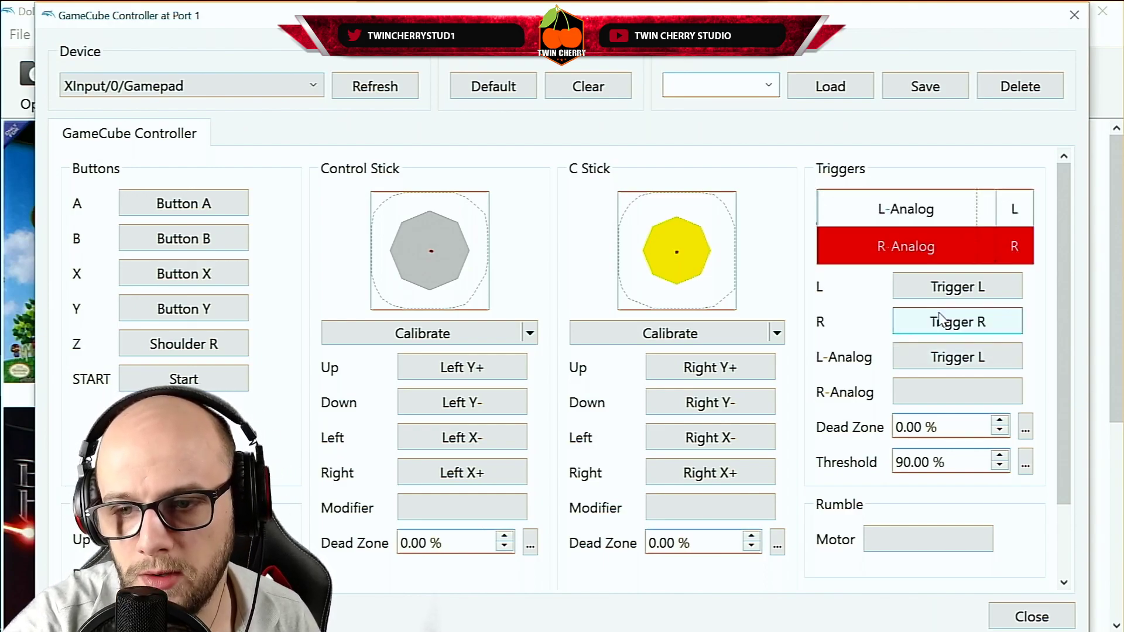
click(927, 397)
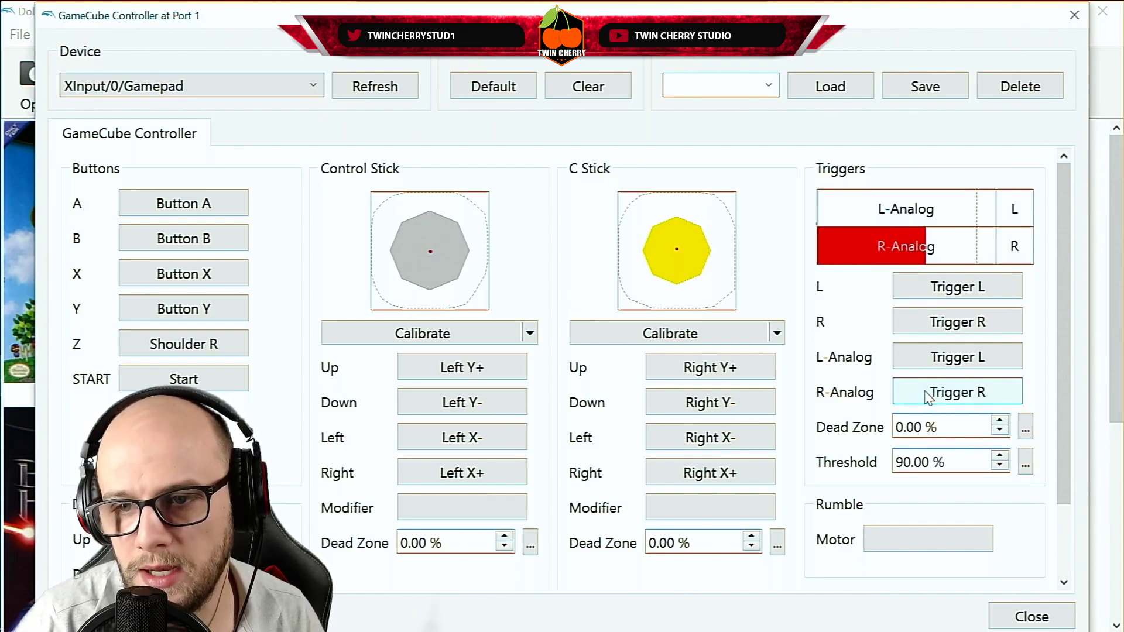
Set the Rumble Motor output to Motor L|Motor R using the OR operator and test the vibration
scroll(885, 470, down, 1)
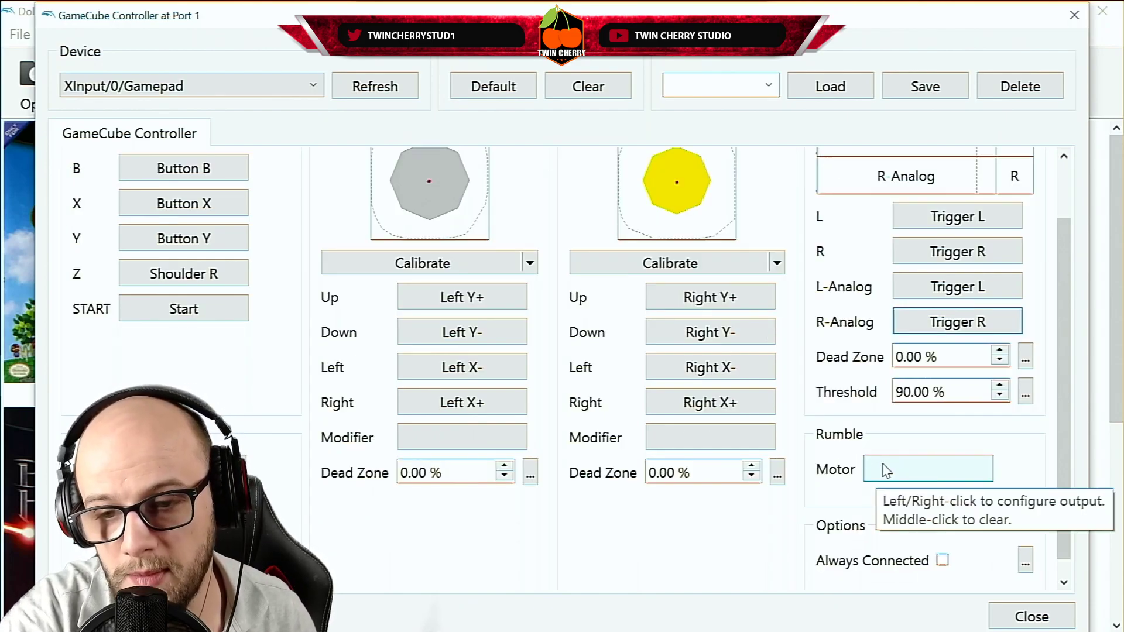
click(885, 470)
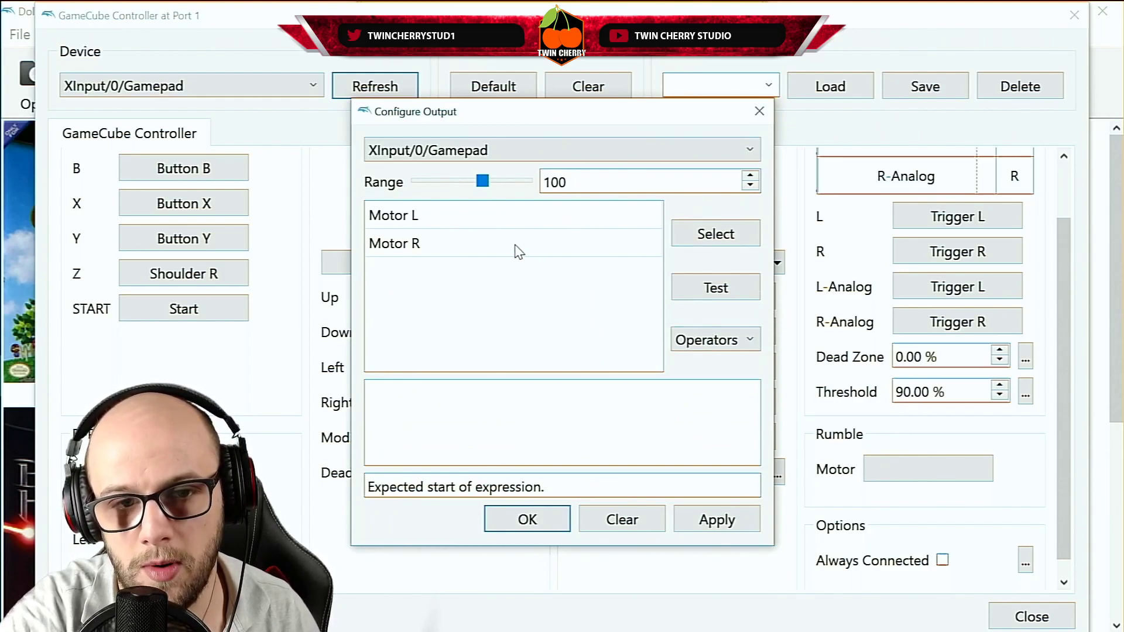
click(419, 216)
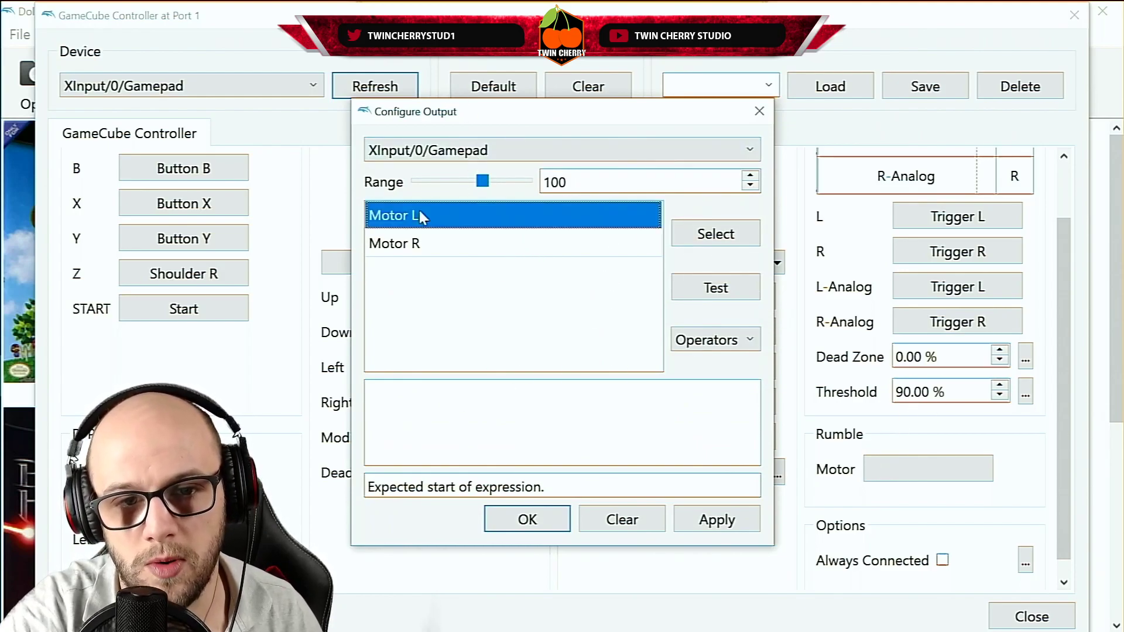
click(711, 235)
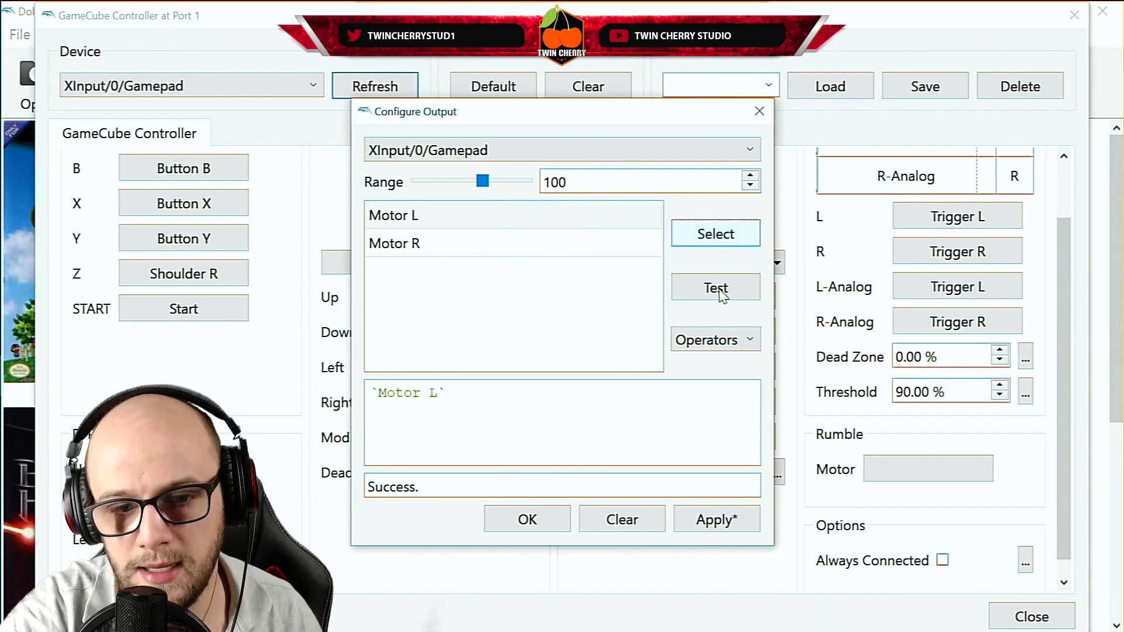
click(718, 341)
click(715, 379)
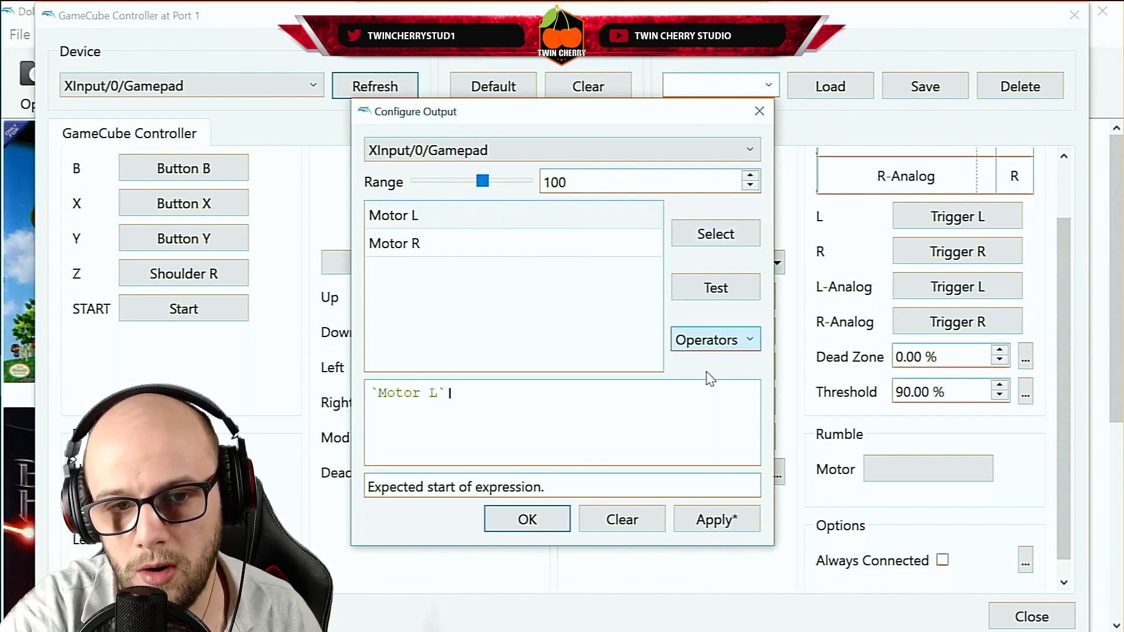
click(515, 248)
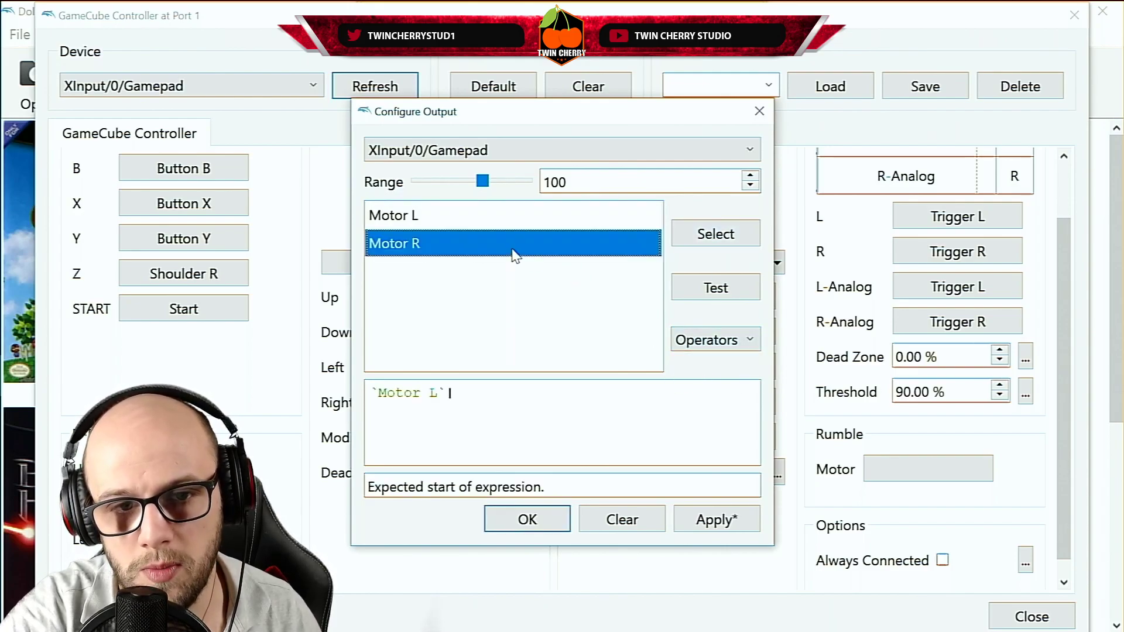
click(733, 237)
click(715, 522)
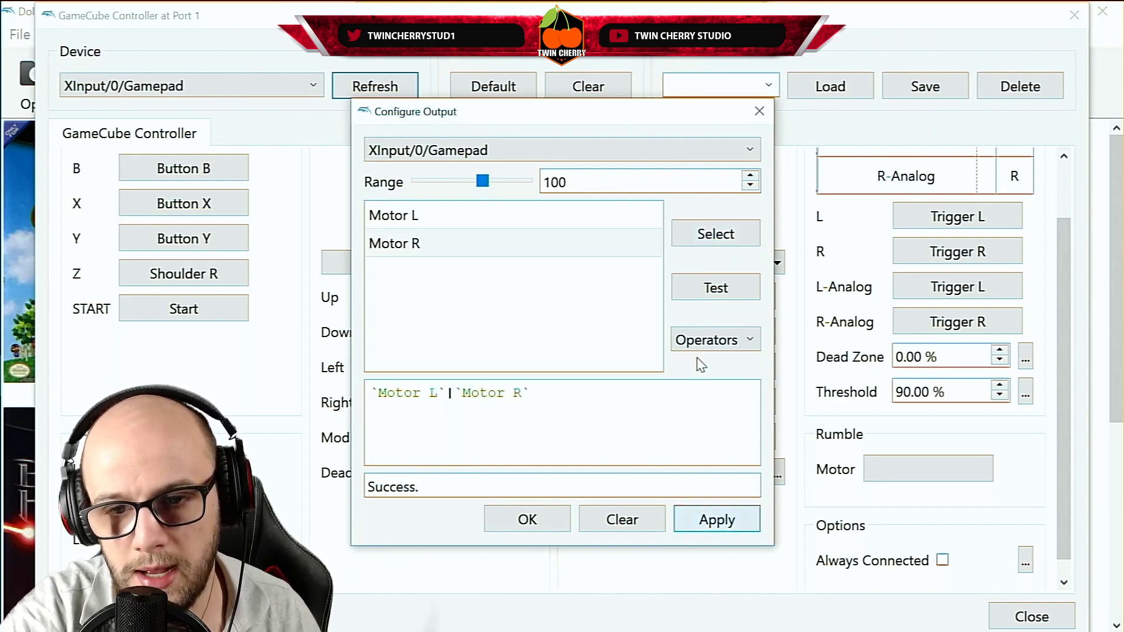
click(706, 298)
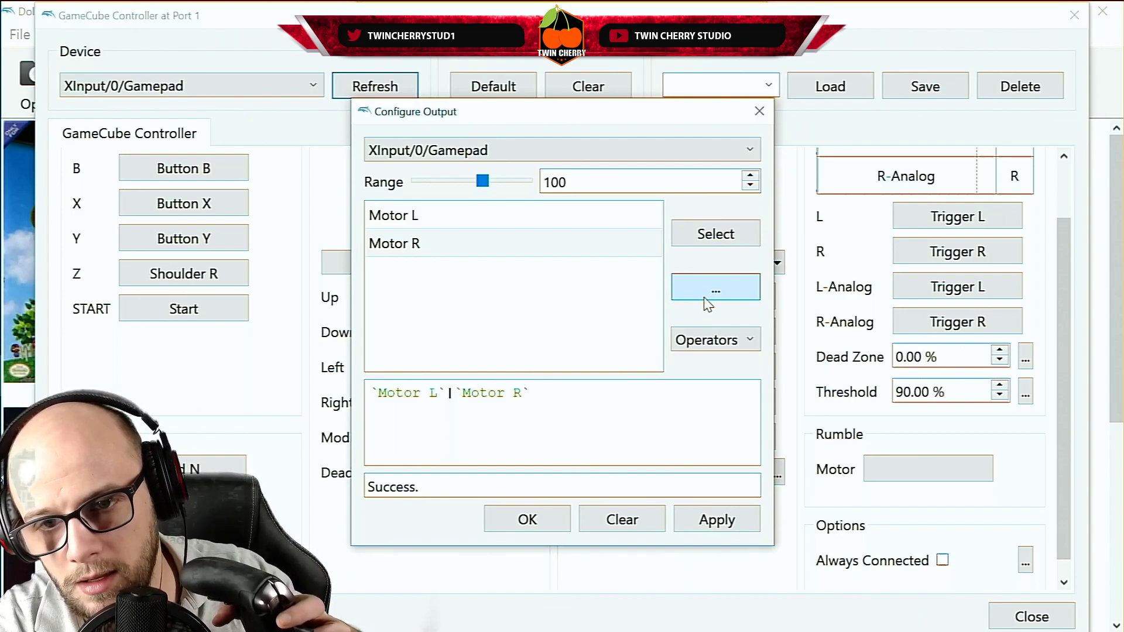
click(533, 517)
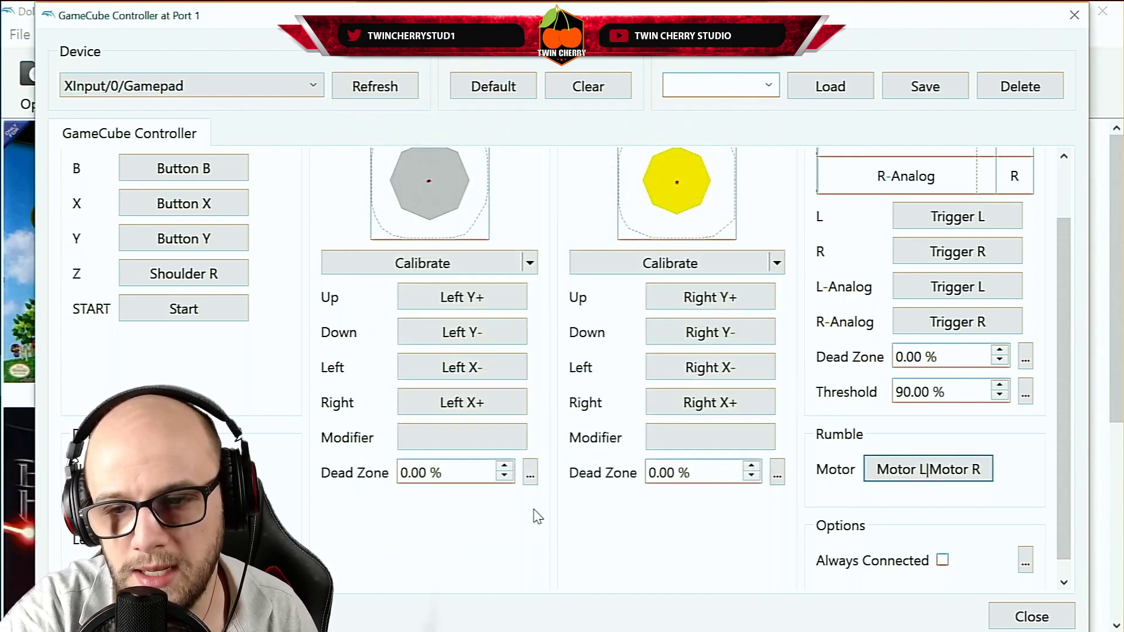
Close the Port 1 controller configuration and the controller settings
scroll(587, 438, up, 2)
click(1075, 15)
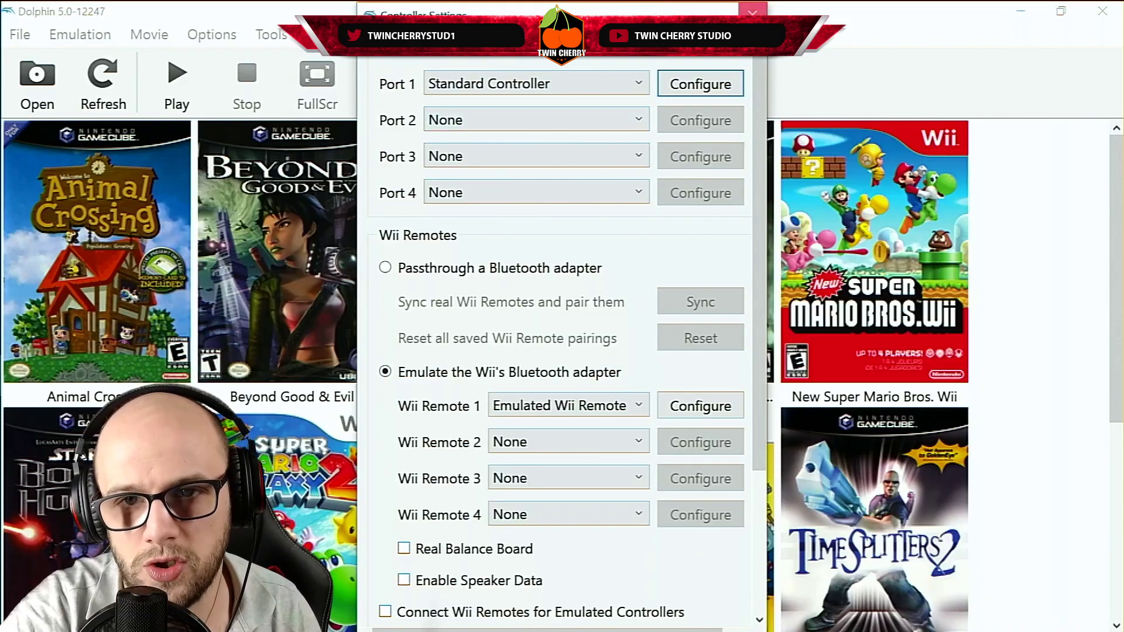
click(755, 9)
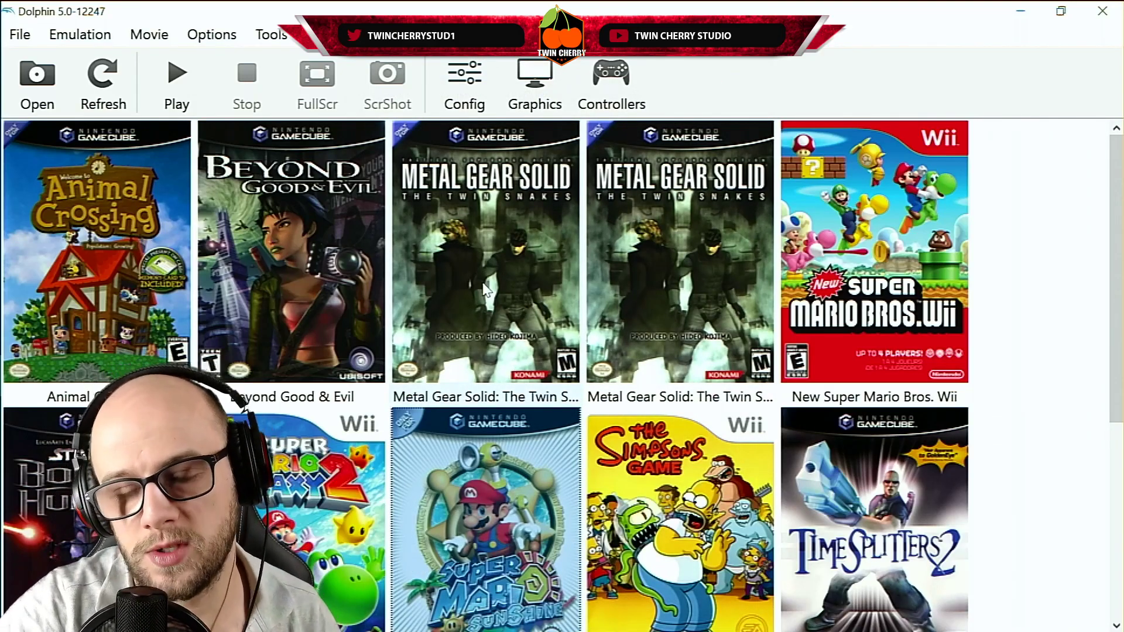
Switch to the Super Mario Sunshine page of the Dolphin wiki in the browser and go to its 60FPS section
scroll(459, 479, down, 2)
scroll(459, 479, up, 2)
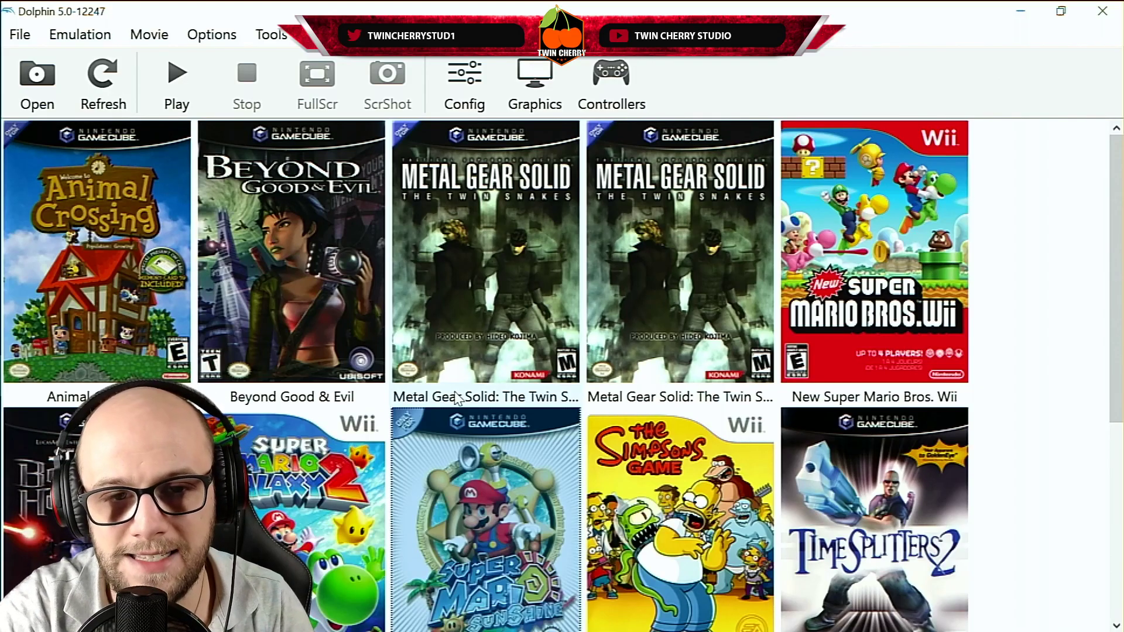
scroll(457, 398, down, 2)
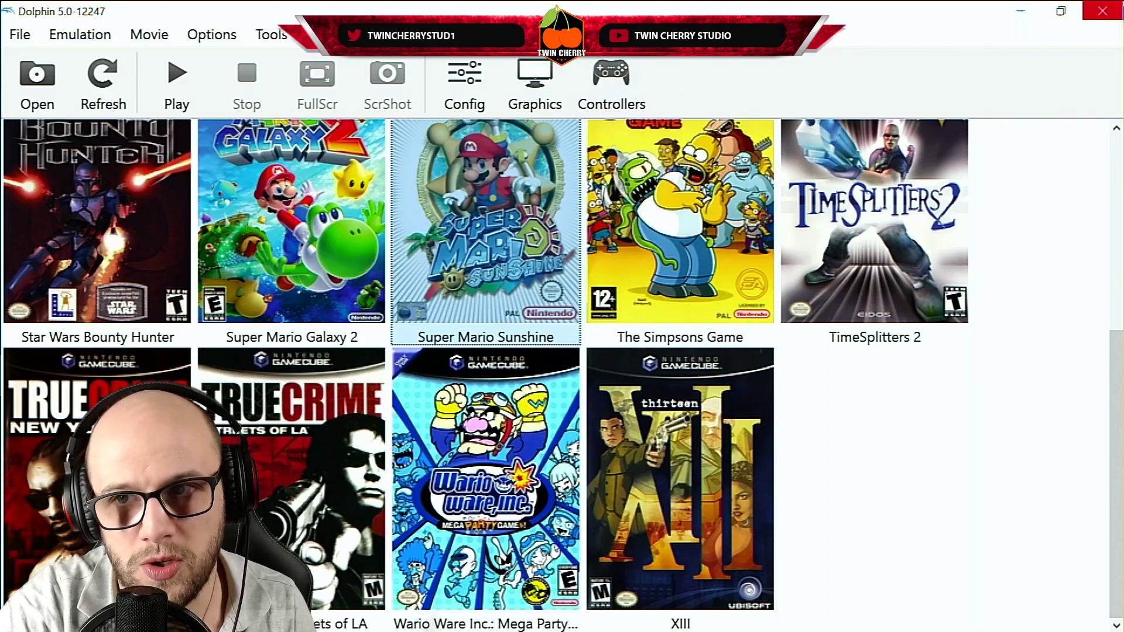
click(1020, 11)
scroll(620, 266, up, 1)
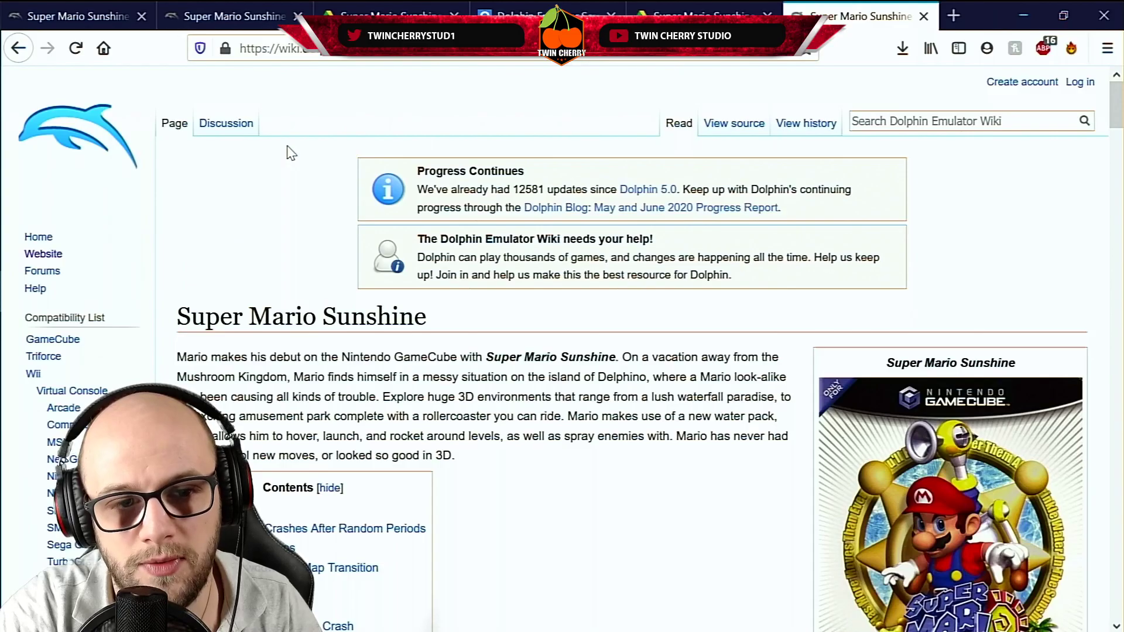
scroll(291, 154, down, 5)
scroll(295, 220, up, 2)
scroll(328, 246, down, 5)
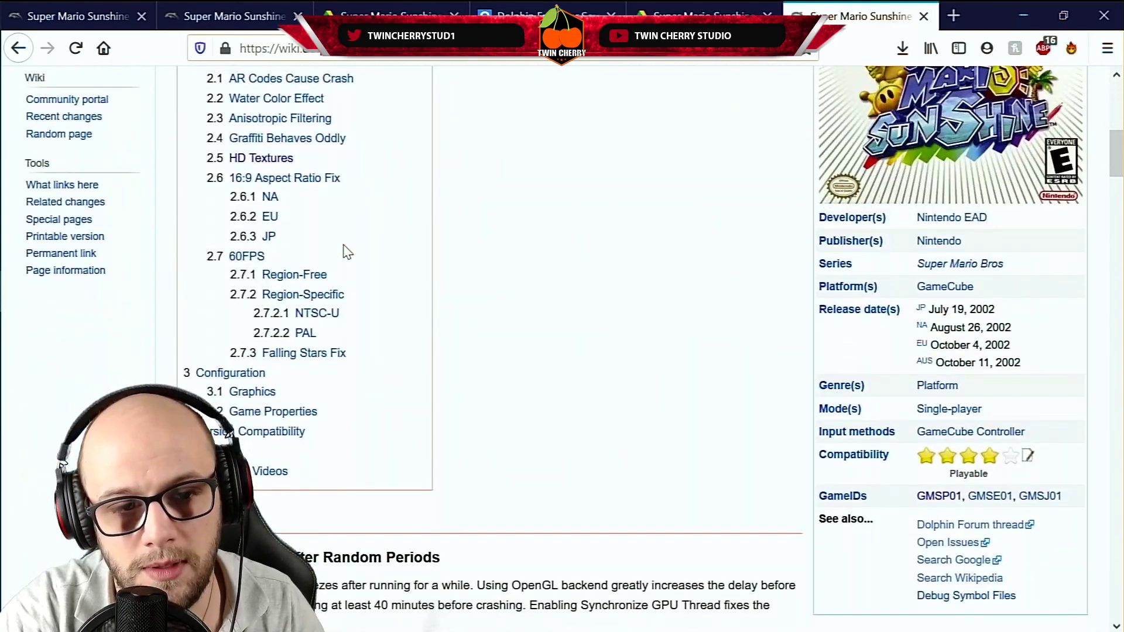
click(238, 261)
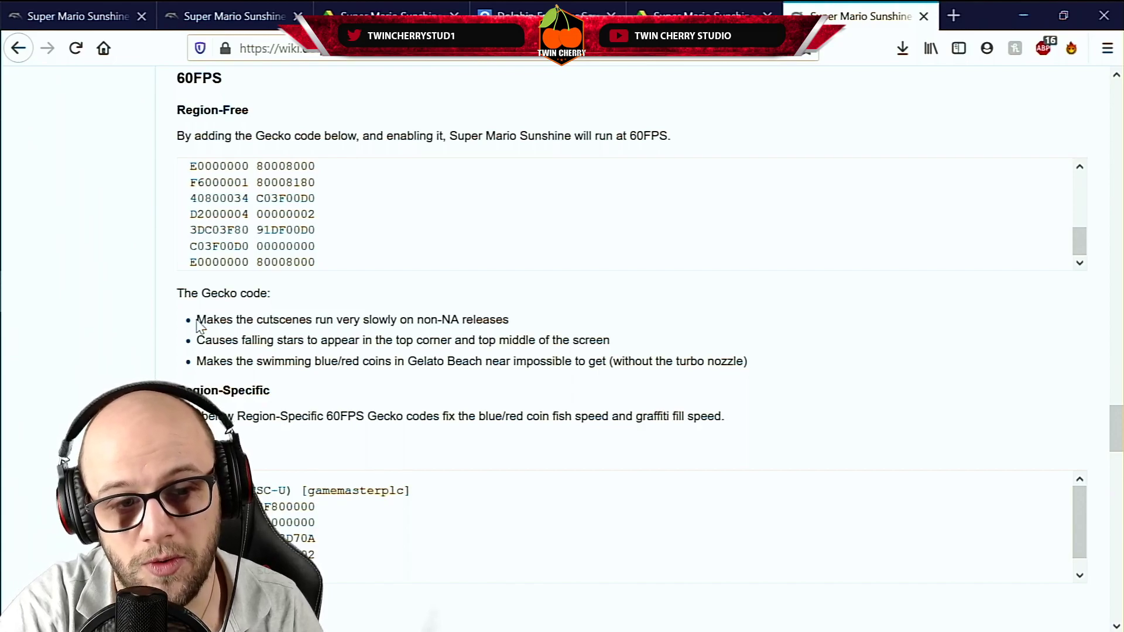
Copy the code lines of the region-specific PAL 60FPS Gecko code, leaving out its title line
scroll(199, 325, down, 5)
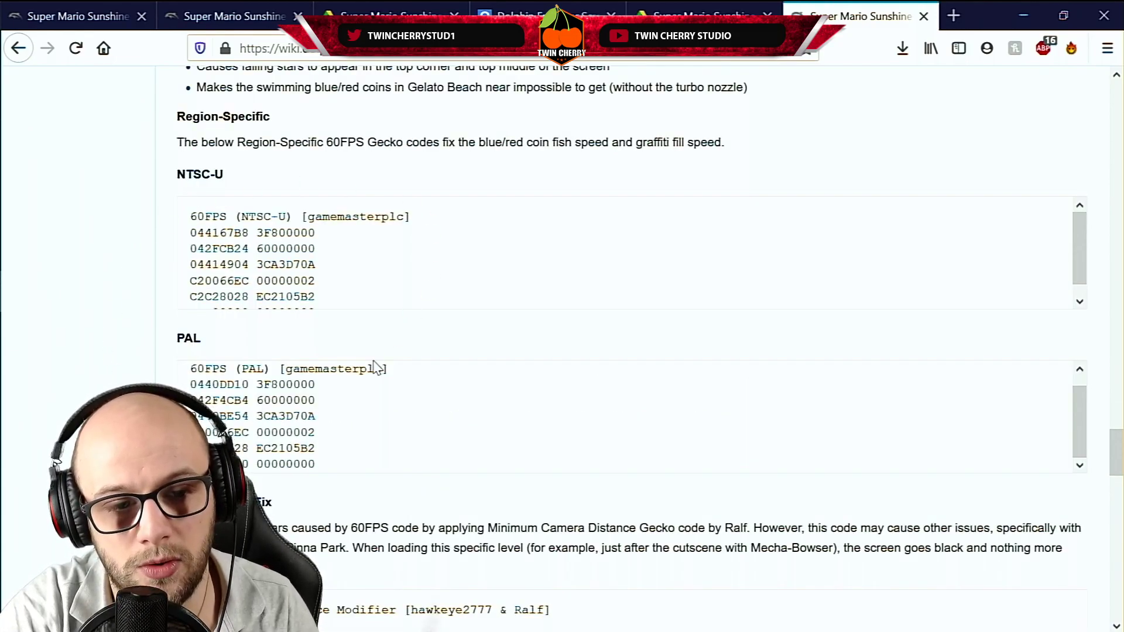
drag(187, 386, 385, 518)
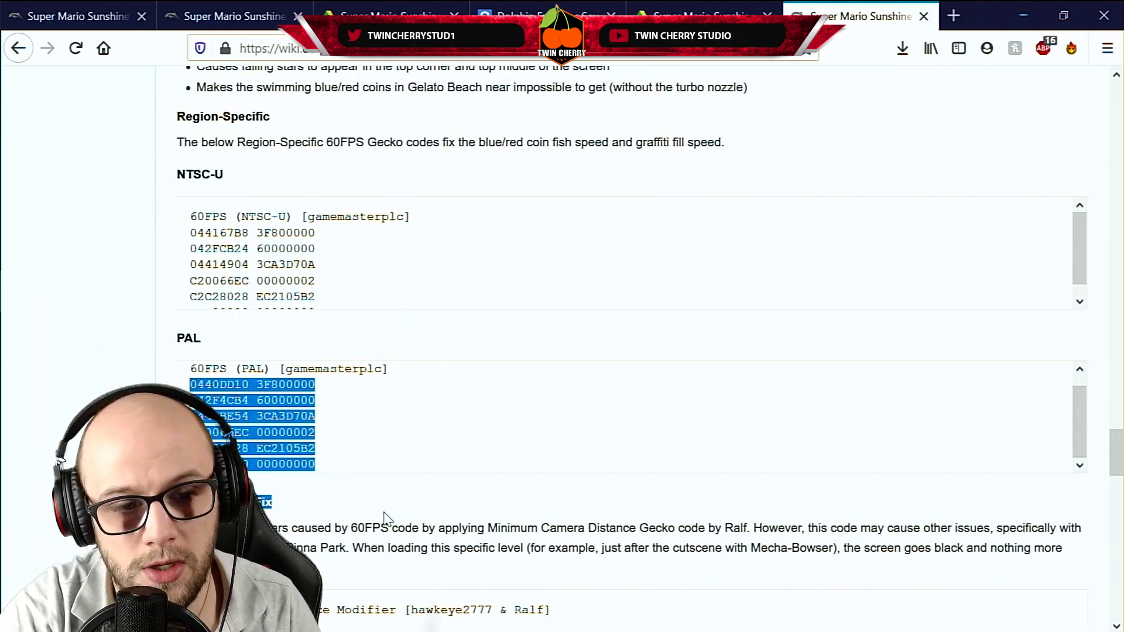
right_click(275, 399)
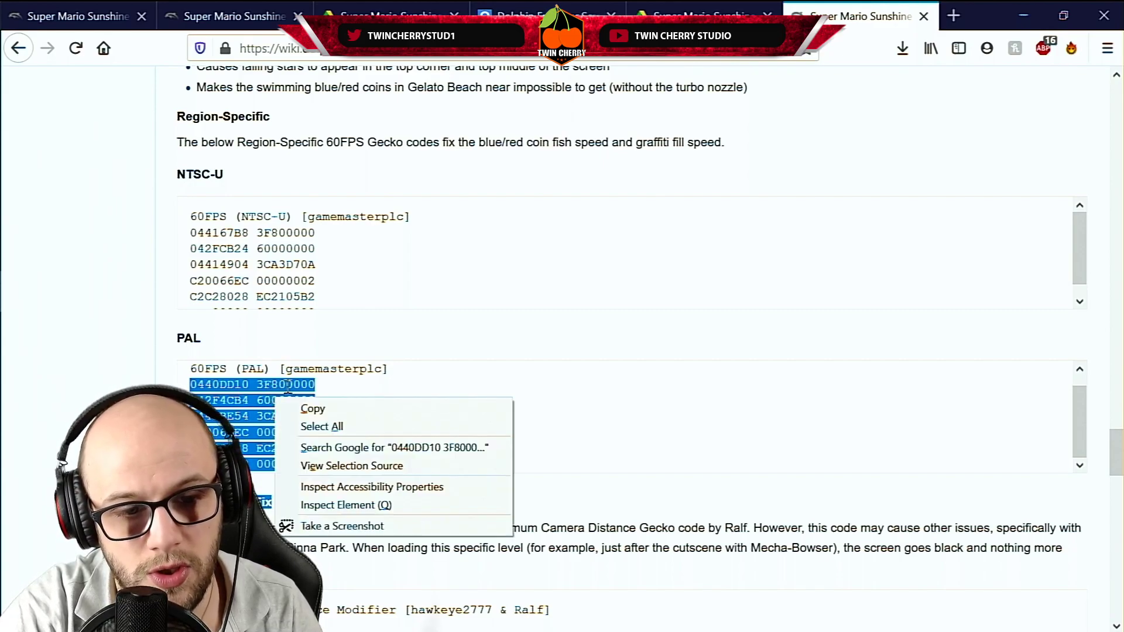
click(315, 409)
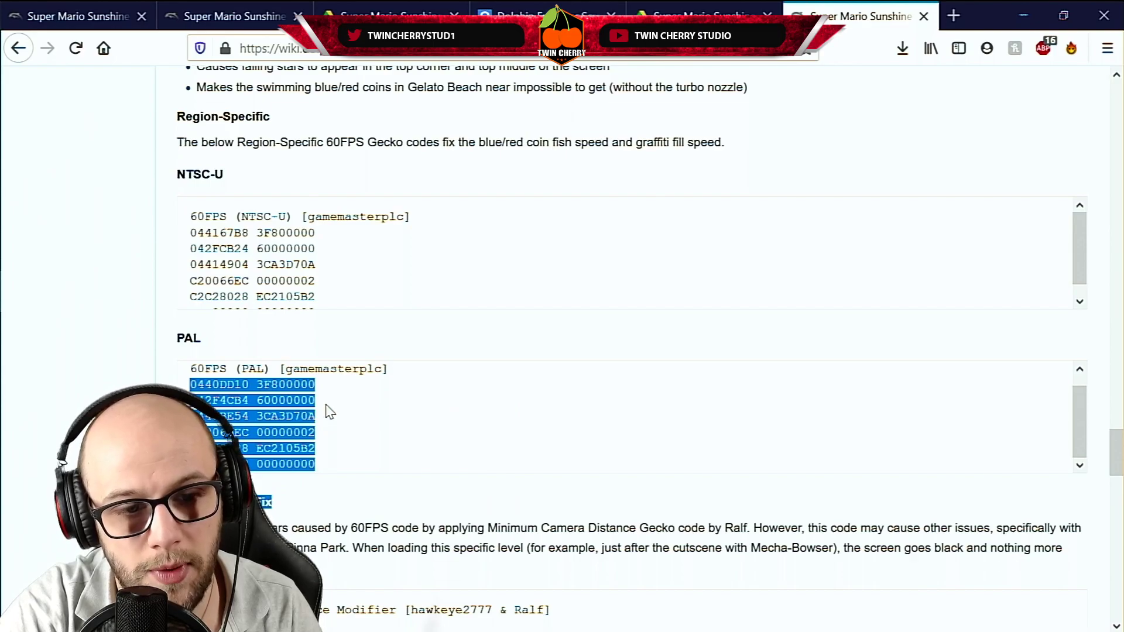
Switch to Dolphin and show the Gecko codes in Super Mario Sunshine's properties
key(alt+Tab)
right_click(445, 215)
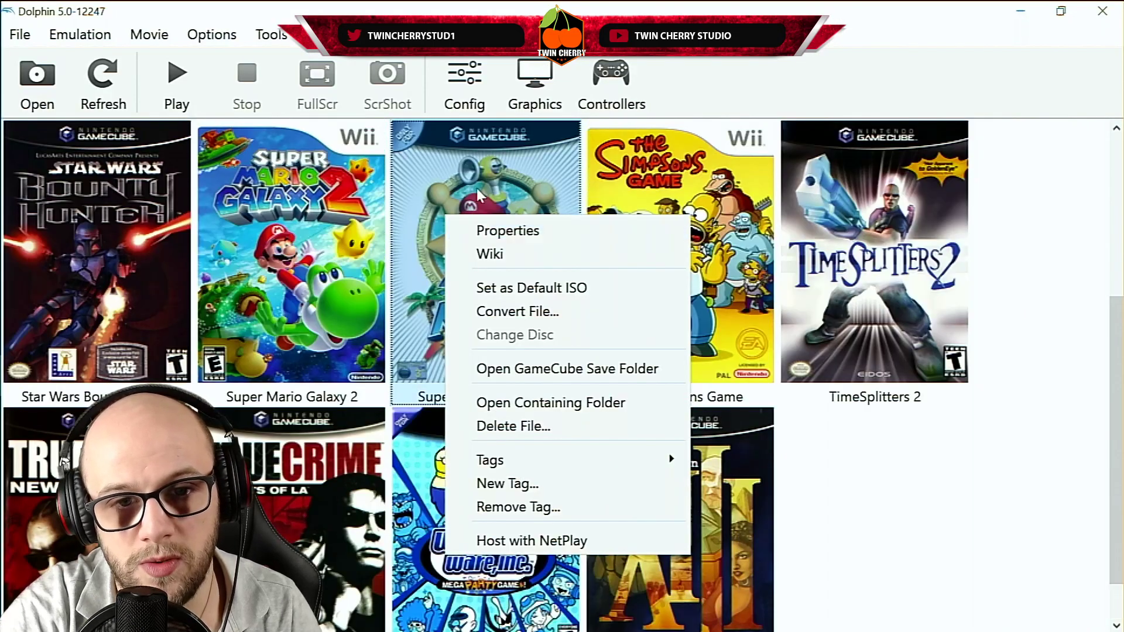
click(507, 232)
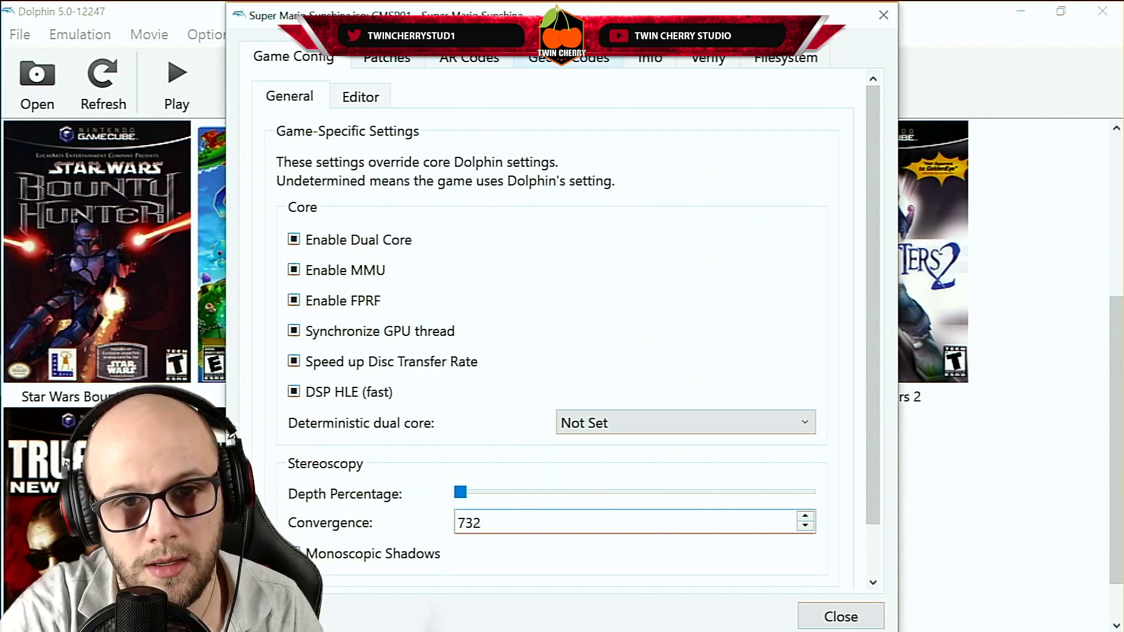
click(569, 56)
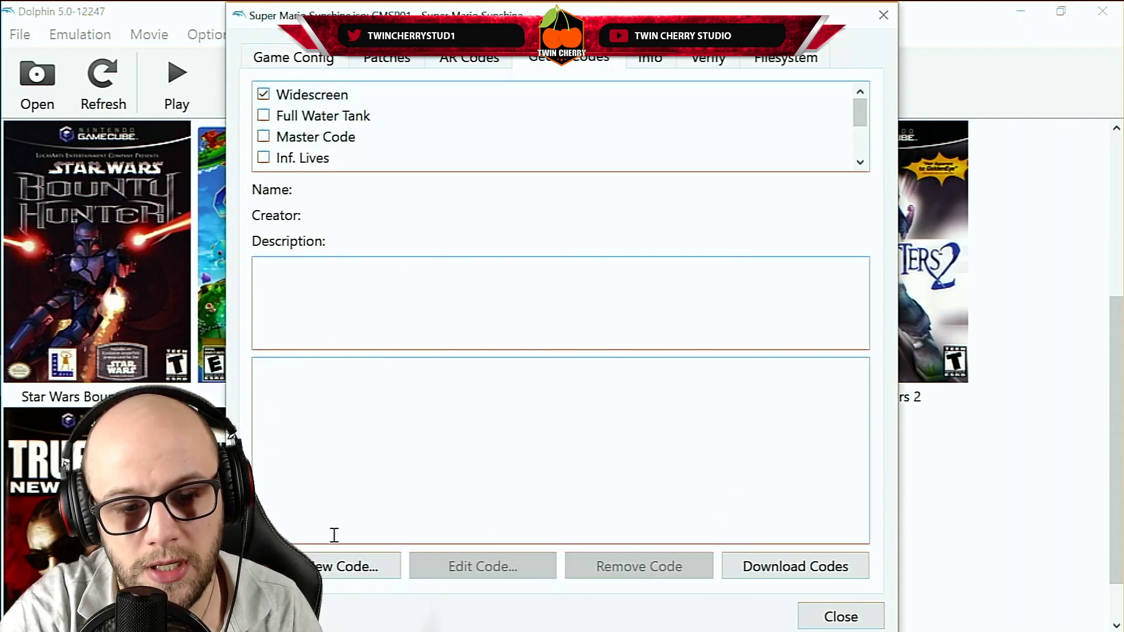
Add an enabled Gecko code named "60FPS Pal" from the copied lines, remove the stray trailing text, save it and close the properties
click(331, 568)
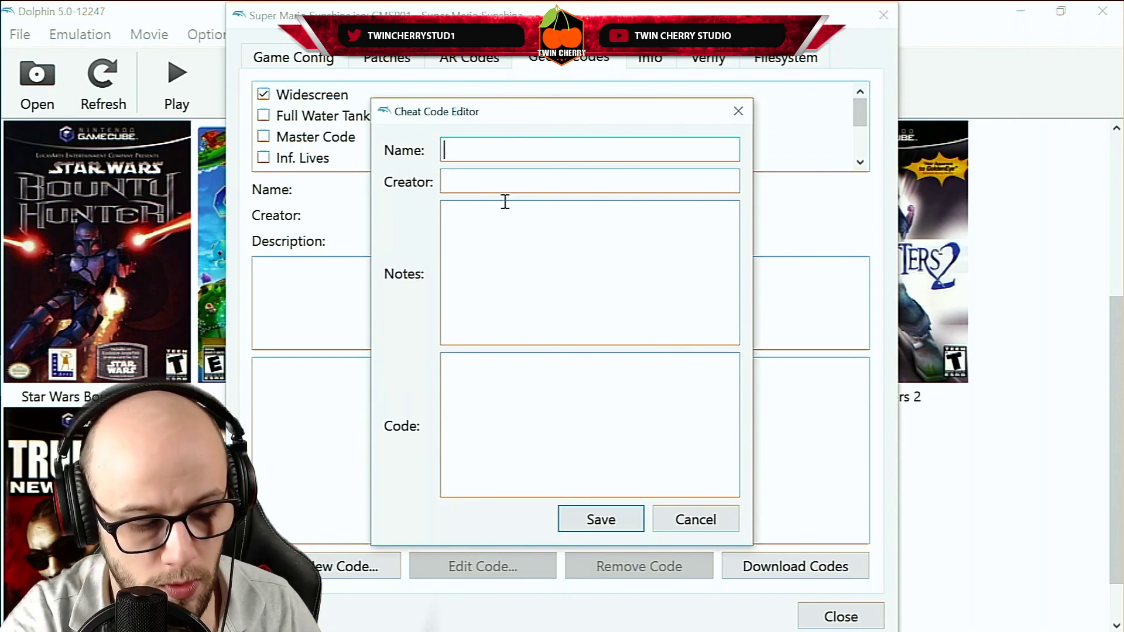
text(60FPS Pal)
right_click(530, 374)
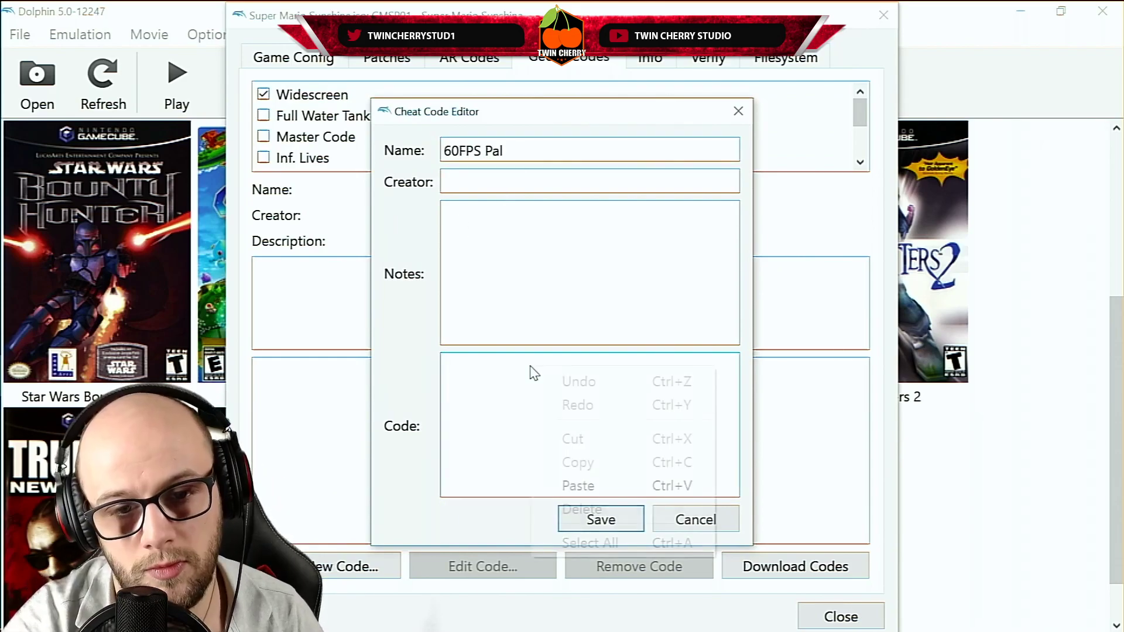
click(577, 484)
key(shift+Home)
key(BackSpace)
key(BackSpace)
key(BackSpace)
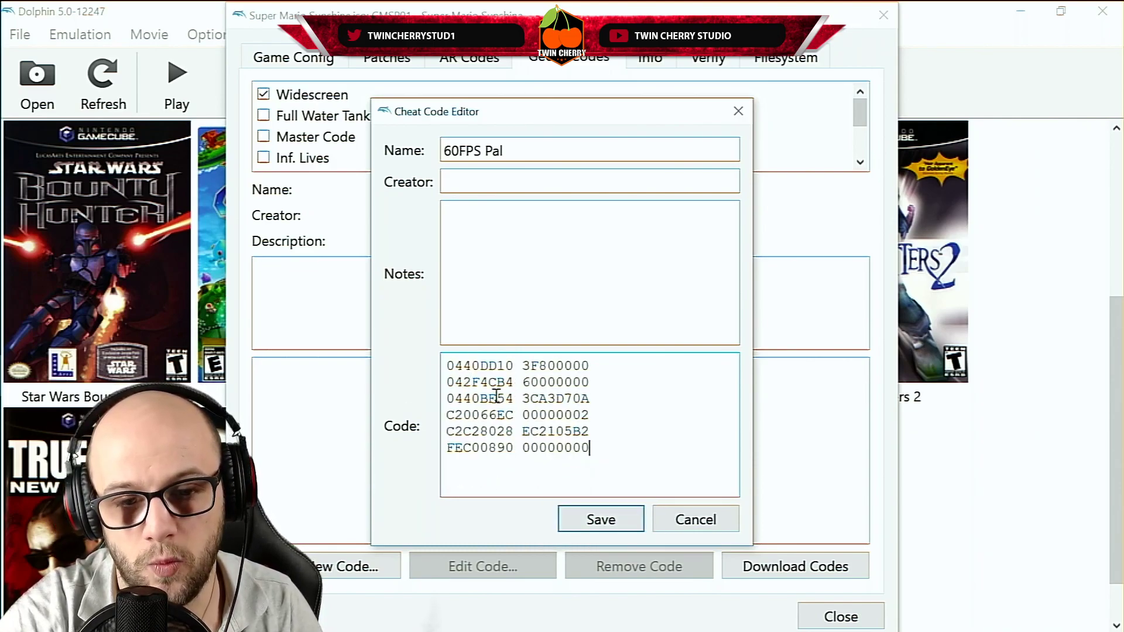
click(603, 519)
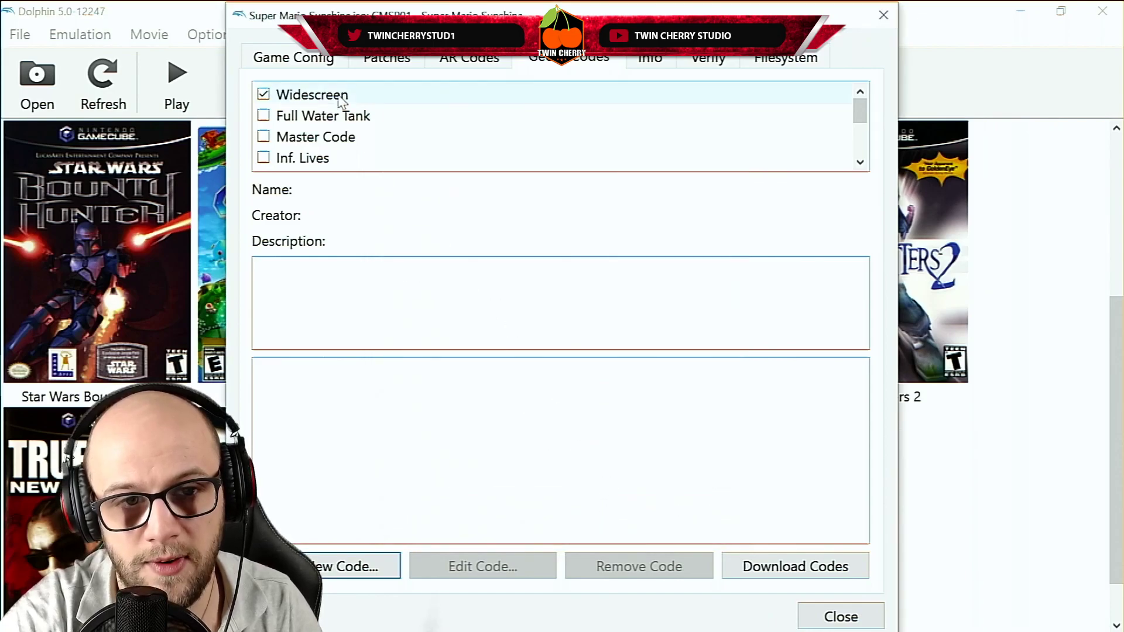
scroll(326, 130, down, 2)
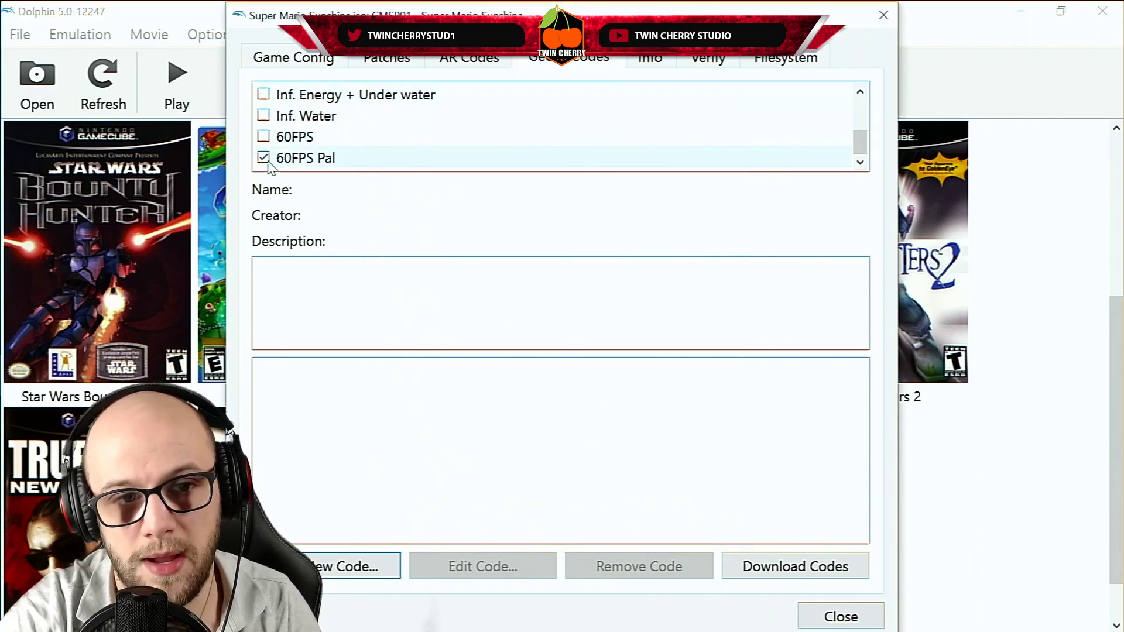
click(839, 617)
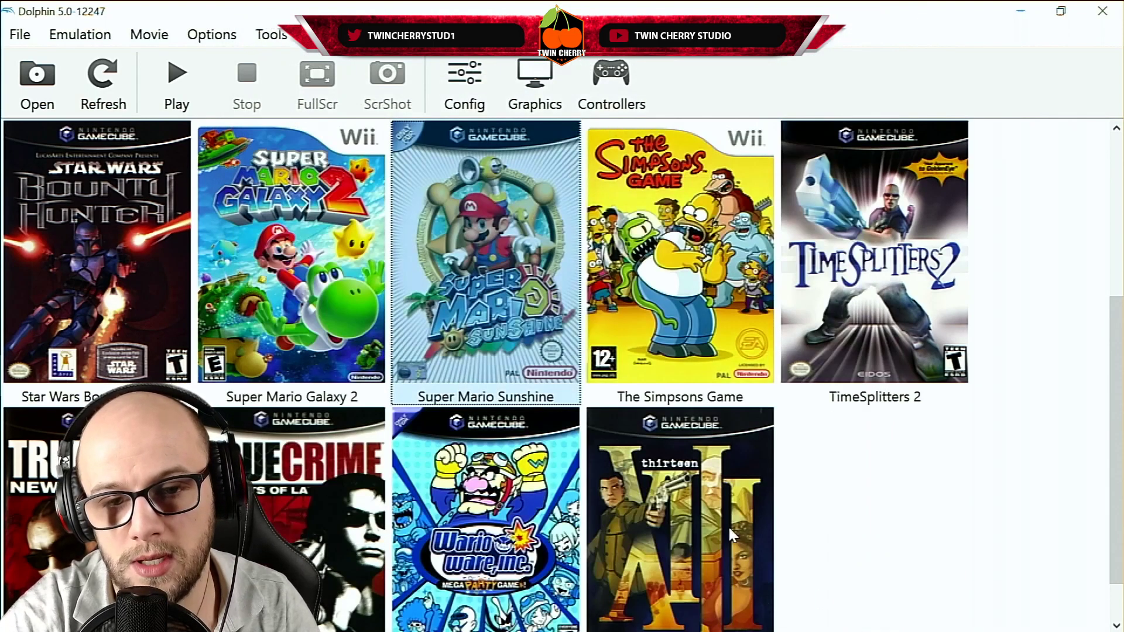
Launch Super Mario Sunshine to check it up to the data selection screen, and stop the emulation
double_click(434, 202)
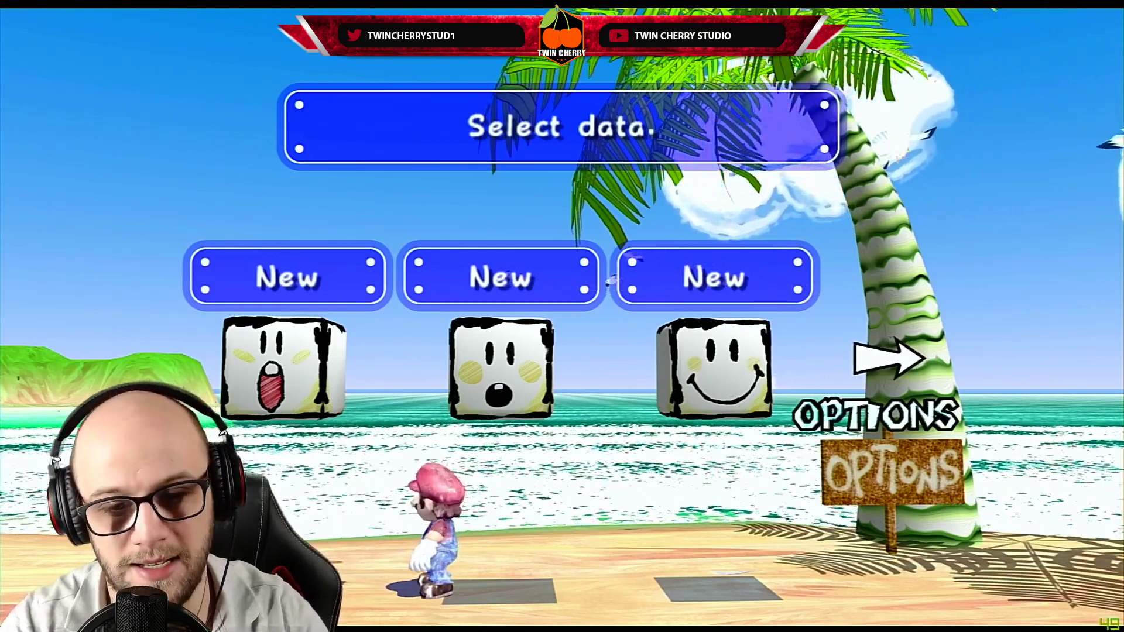
key(Escape)
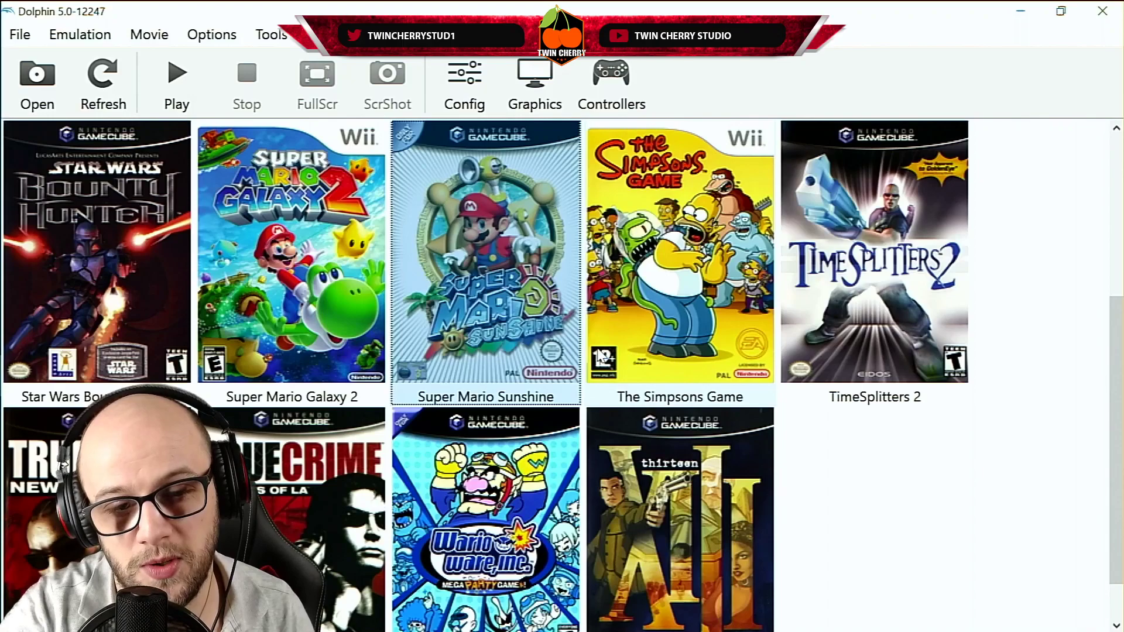